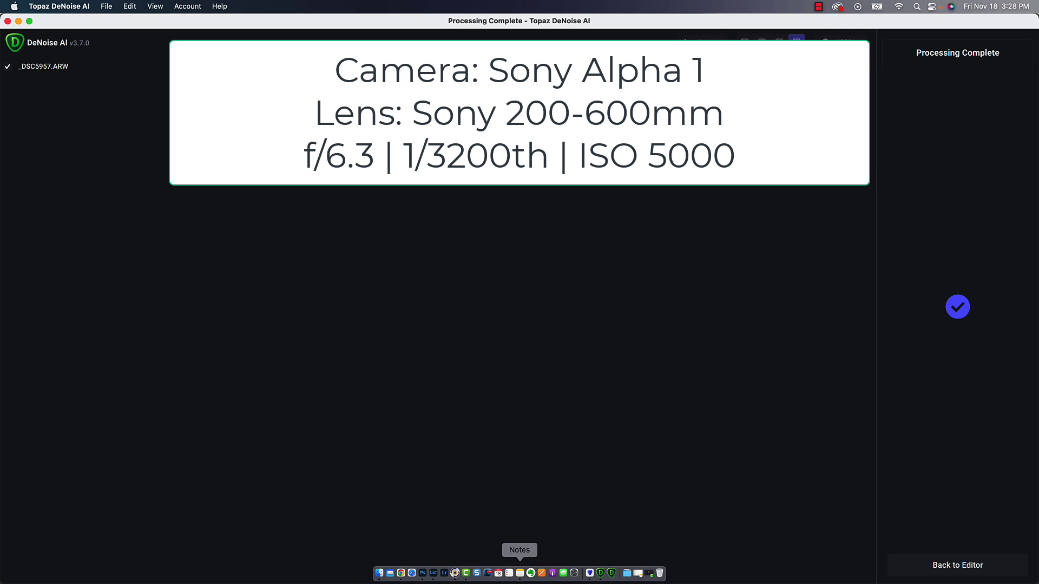
Return to the DeNoise AI editor and dismiss the Save Image dialog without saving.
{"action": "left_click", "coordinate": [954, 565]}
{"action": "left_click", "coordinate": [952, 569]}
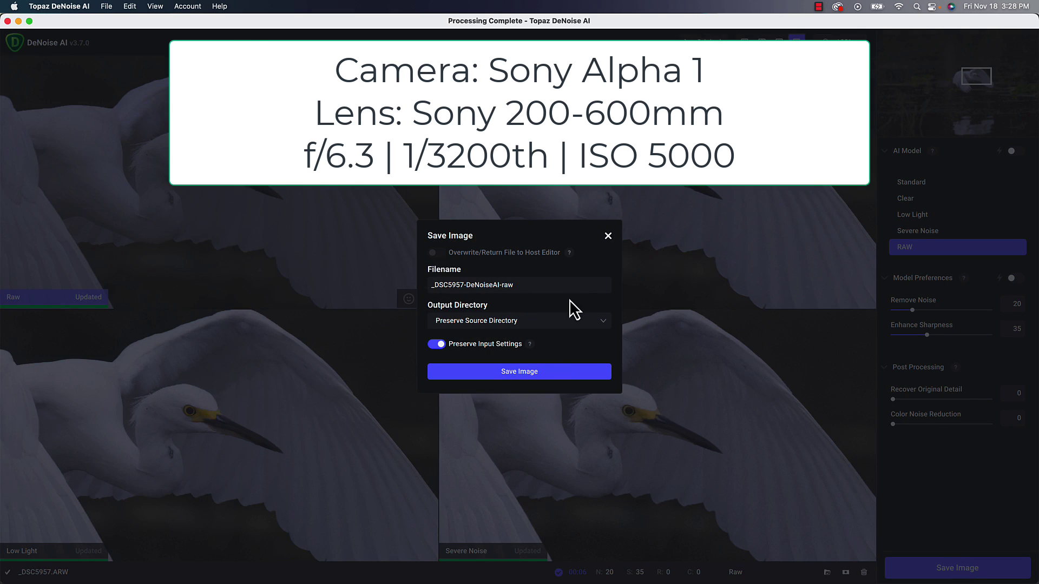
{"action": "left_click", "coordinate": [608, 236]}
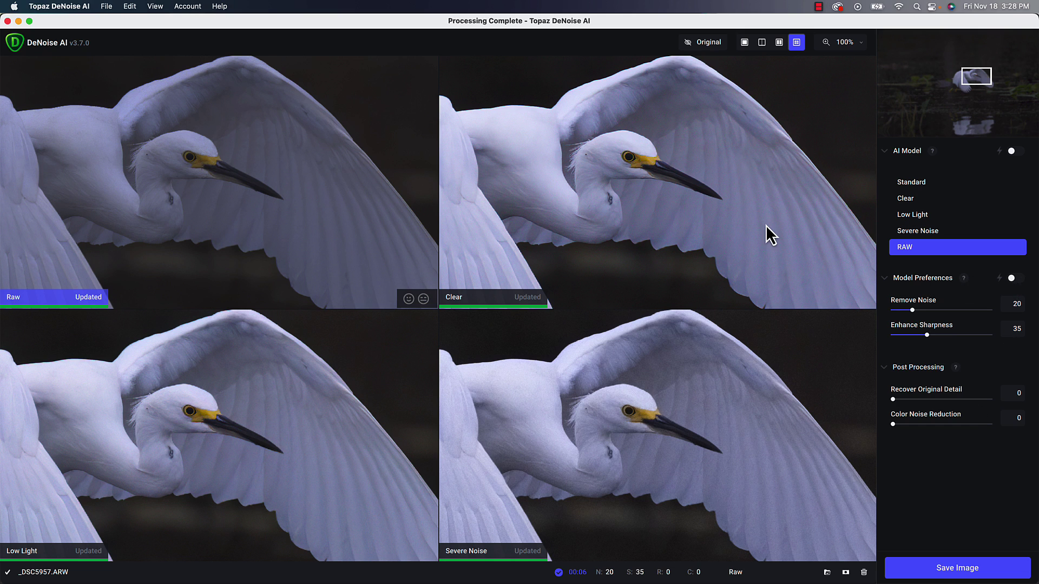
View the egret preview in Topaz Photo AI, and switch to Photoshop.
{"action": "key", "text": "super+Tab"}
{"action": "left_click", "coordinate": [602, 297]}
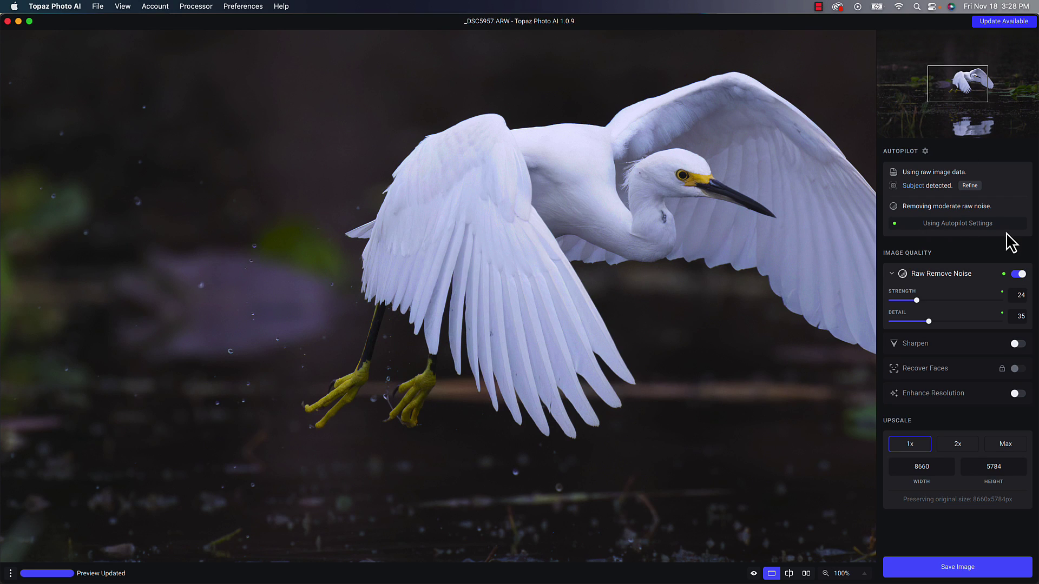
{"action": "key", "text": "super+Tab"}
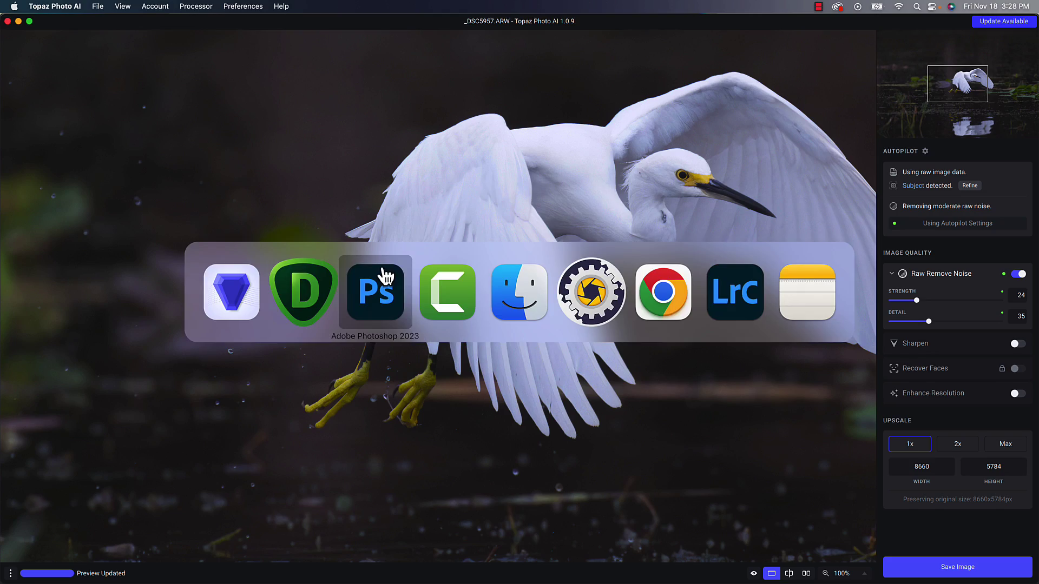
{"action": "left_click", "coordinate": [383, 277]}
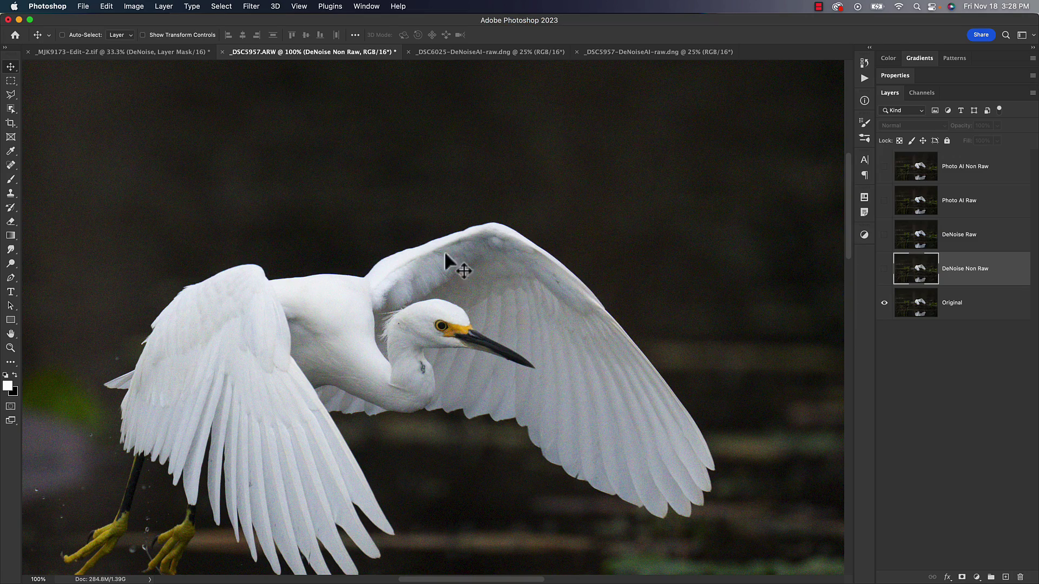
Examine the egret's head and raised wing at 200% in the _DSC5957.ARW document, with the DeNoise Raw layer selected.
{"action": "left_click_drag", "start_coordinate": [402, 310], "coordinate": [507, 224]}
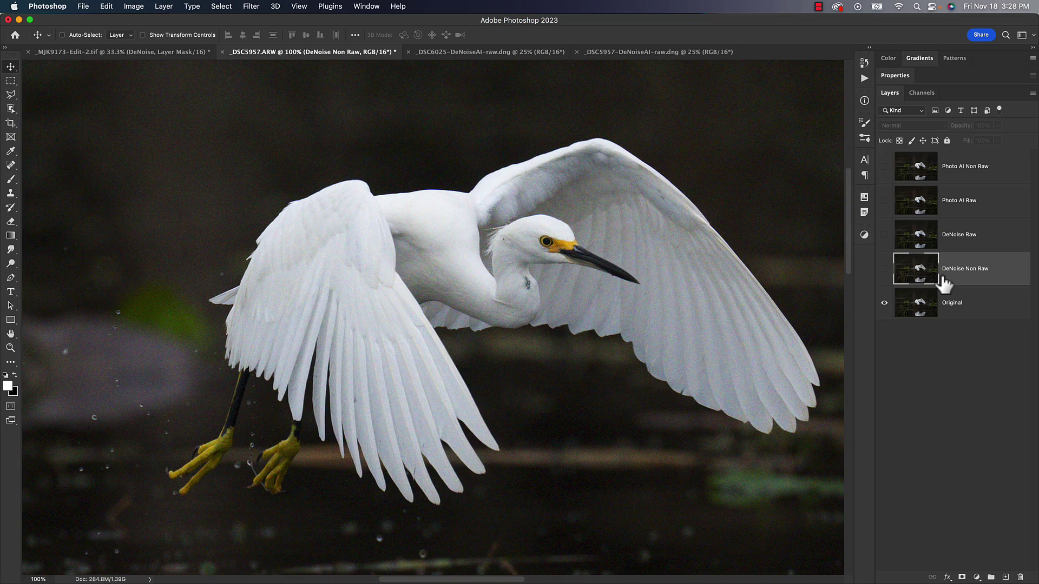
{"action": "key", "text": "super"}
{"action": "key", "text": "super+equal"}
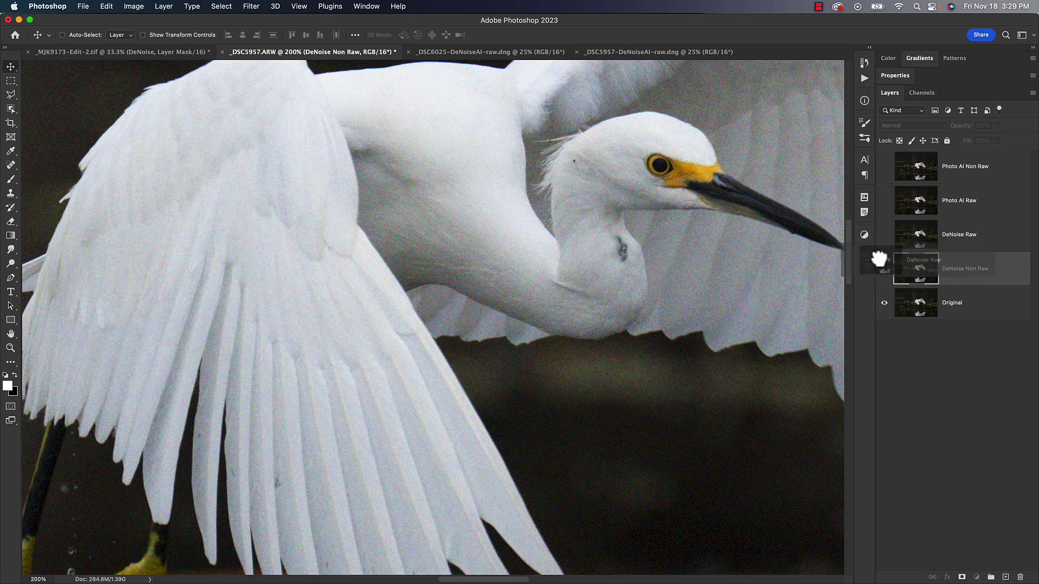
{"action": "left_click", "coordinate": [905, 238]}
{"action": "left_click_drag", "start_coordinate": [703, 230], "coordinate": [610, 323]}
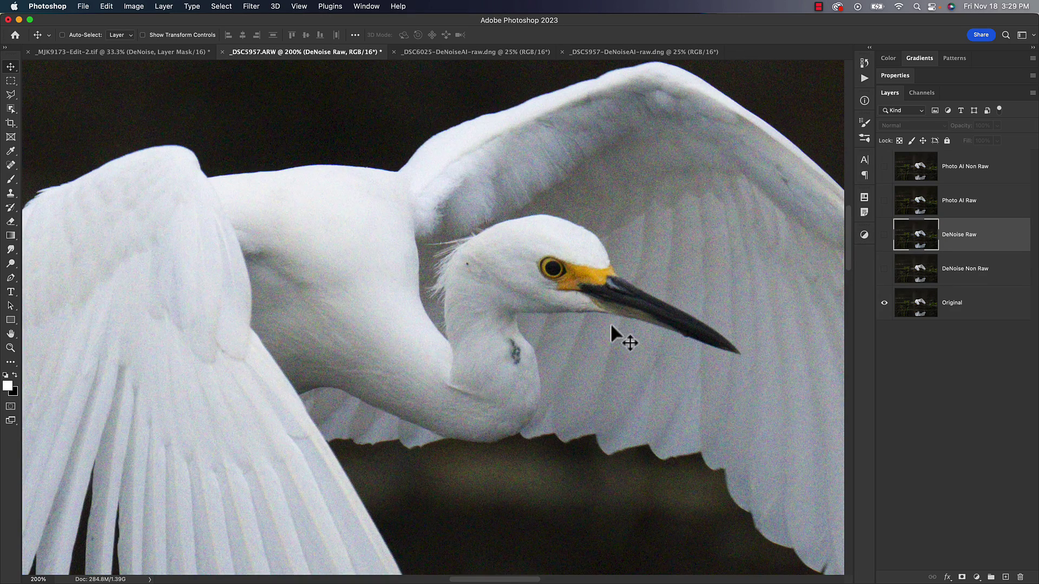
Look up the Topaz Labs filters for the Original layer without applying any.
{"action": "left_click", "coordinate": [251, 7]}
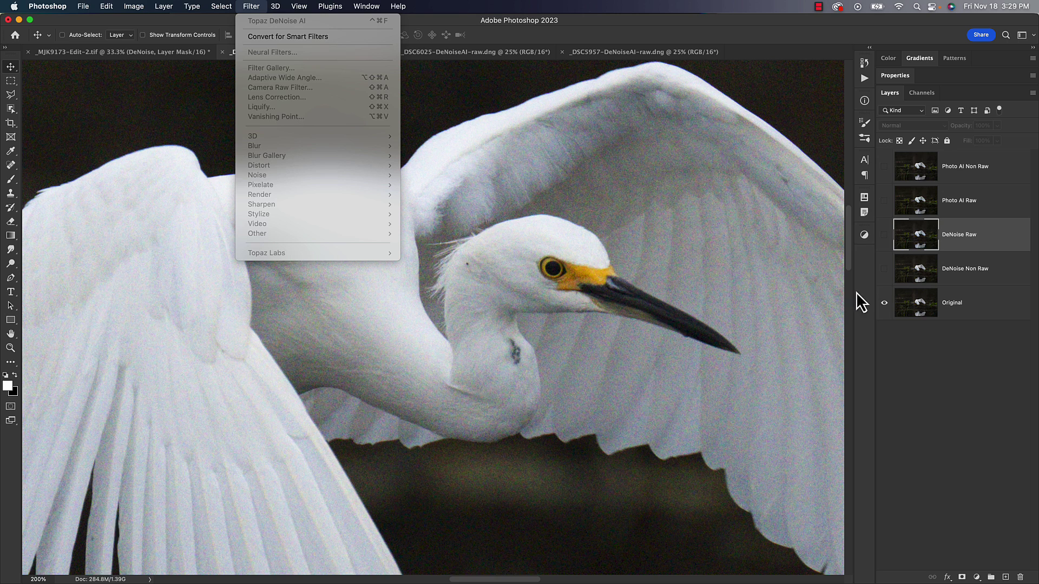
{"action": "left_click", "coordinate": [915, 303]}
{"action": "left_click", "coordinate": [251, 7]}
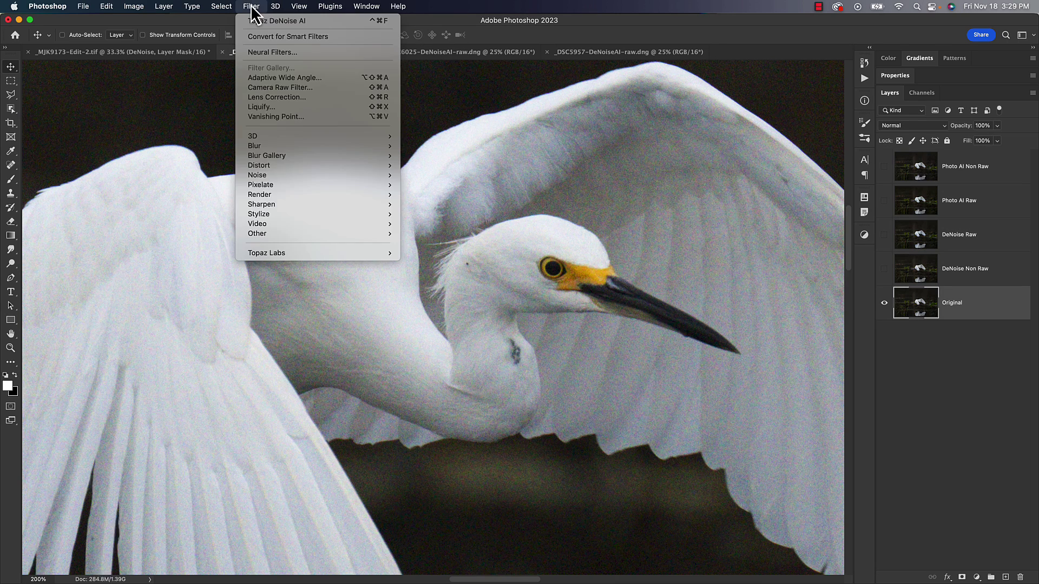
{"action": "mouse_move", "coordinate": [375, 252]}
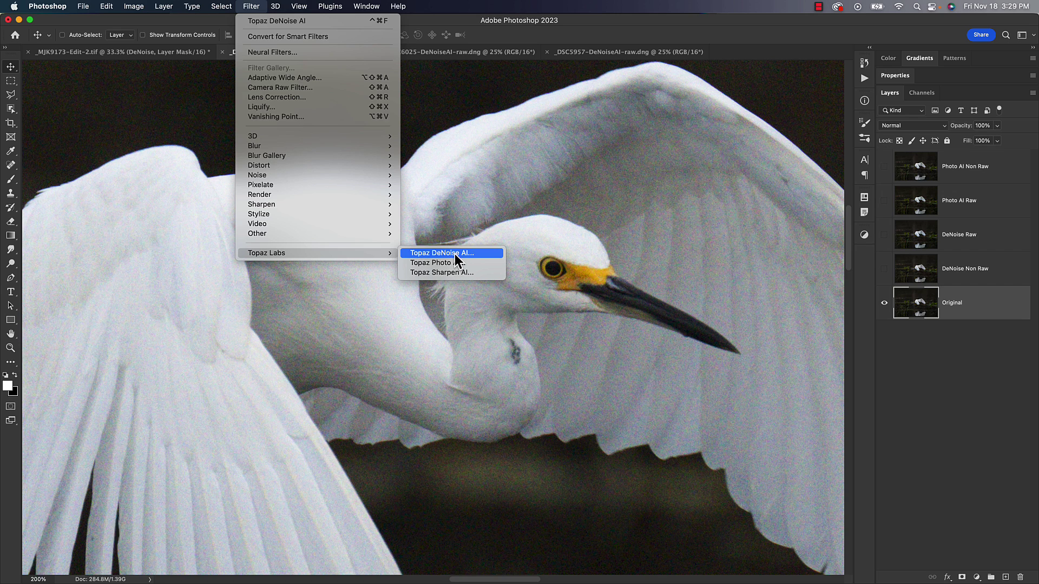
{"action": "left_click", "coordinate": [540, 158]}
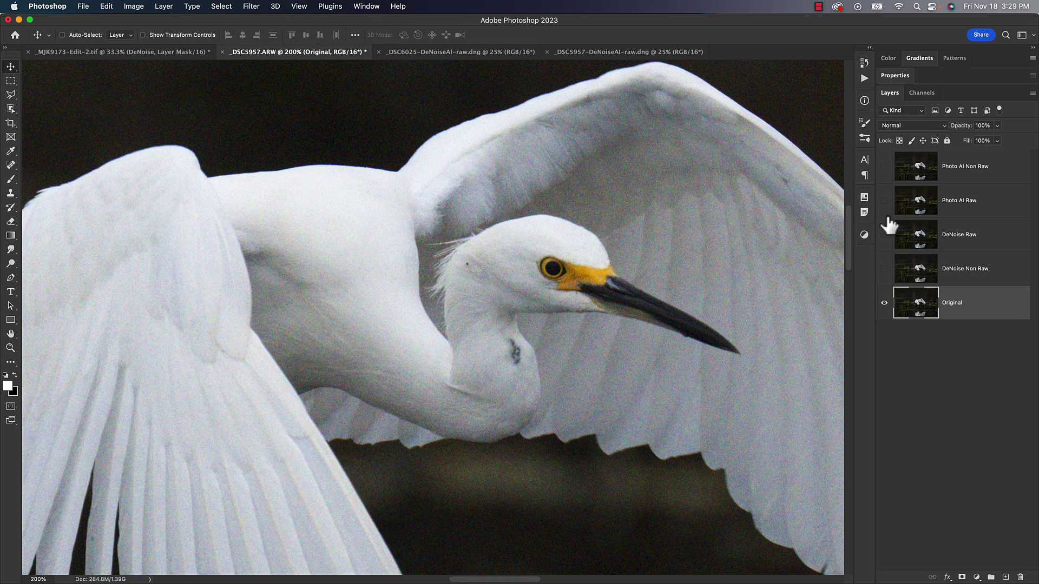
Examine the egret's head at 300% with the DeNoise Non Raw layer shown and hidden over the Original.
{"action": "left_click", "coordinate": [916, 269]}
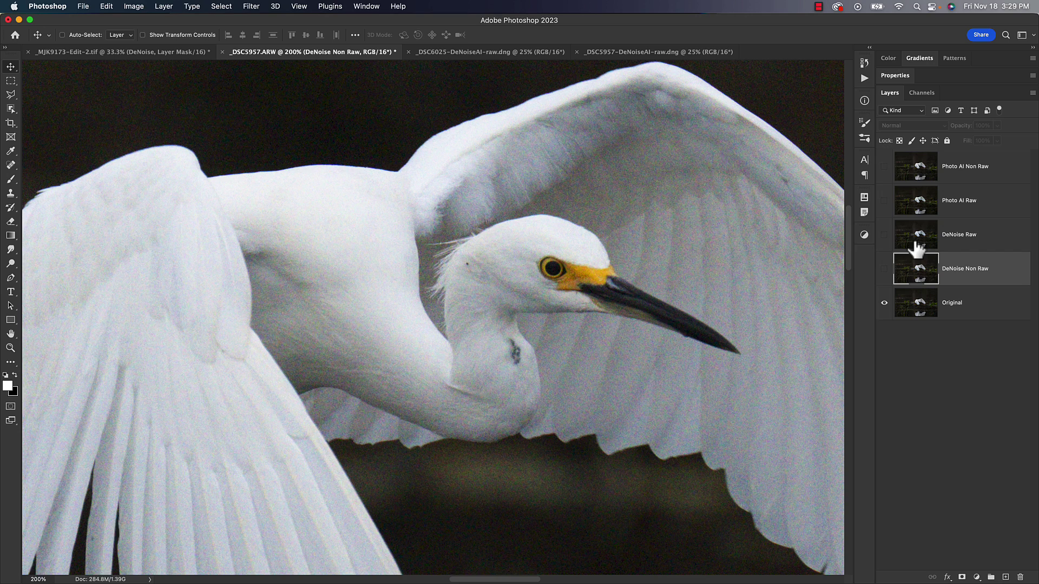
{"action": "left_click", "coordinate": [915, 248]}
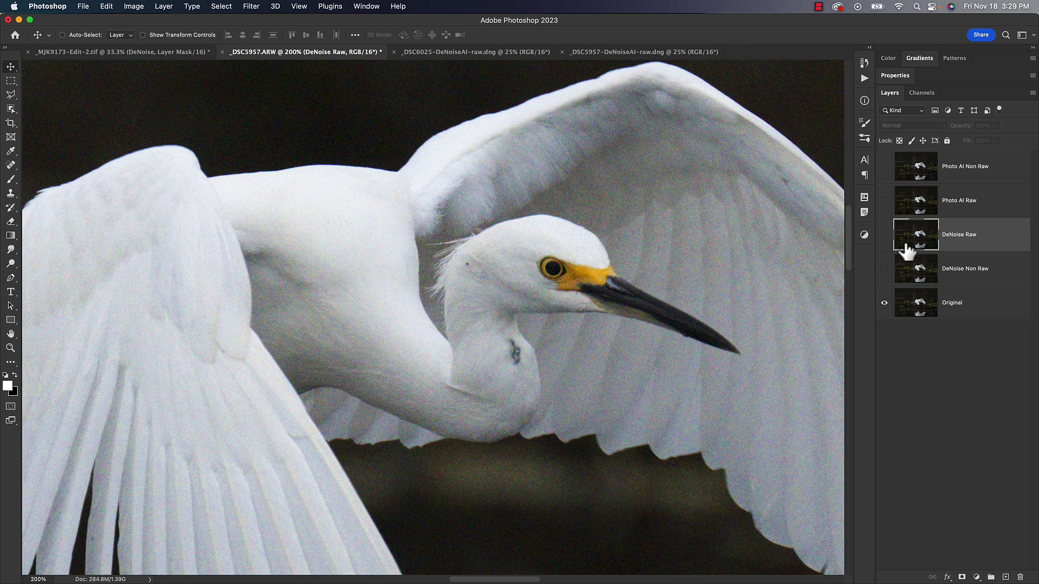
{"action": "key", "text": "super+equal"}
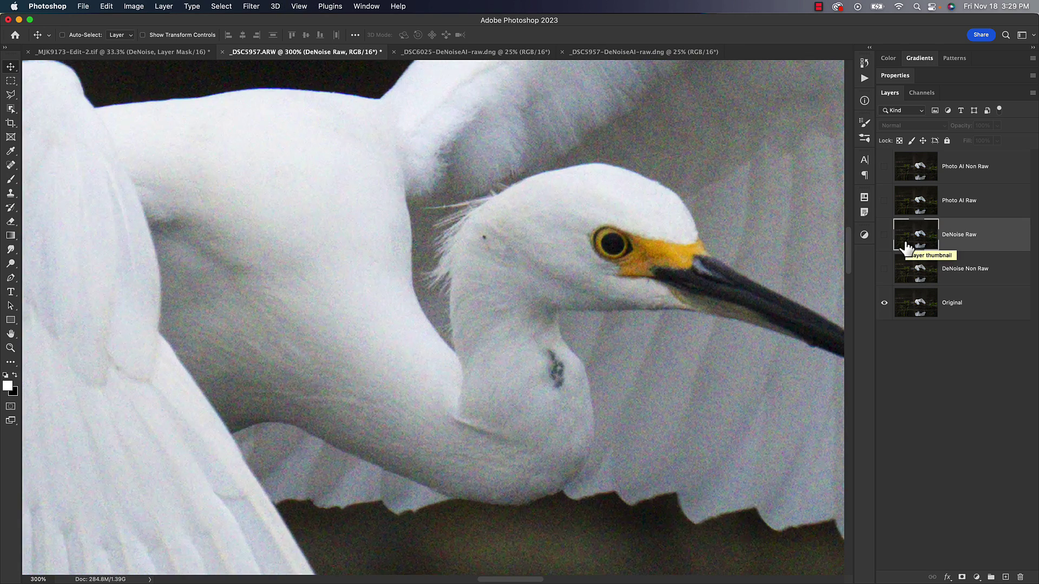
{"action": "left_click_drag", "start_coordinate": [768, 279], "coordinate": [649, 341]}
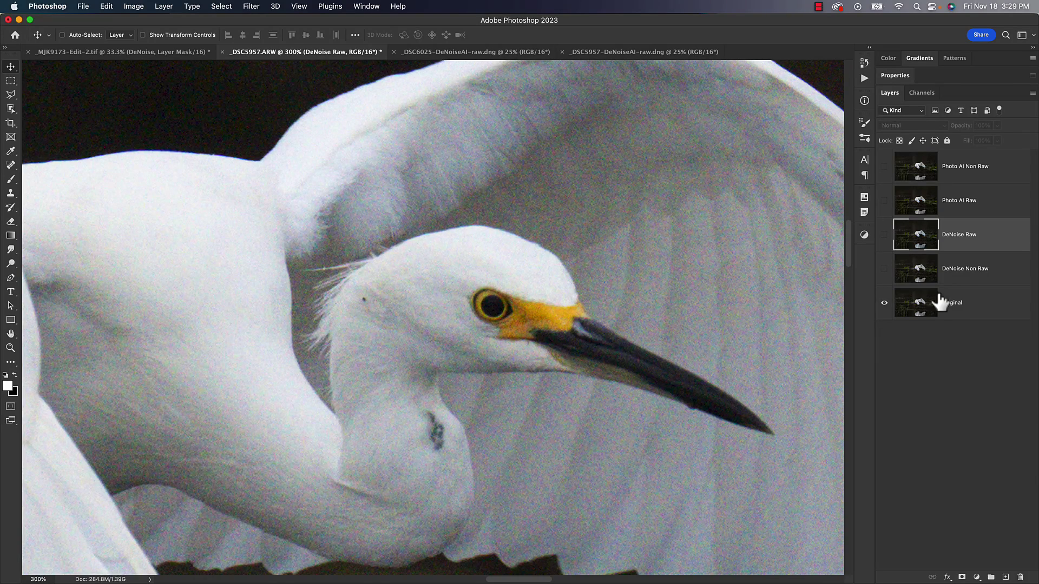
{"action": "left_click", "coordinate": [884, 269]}
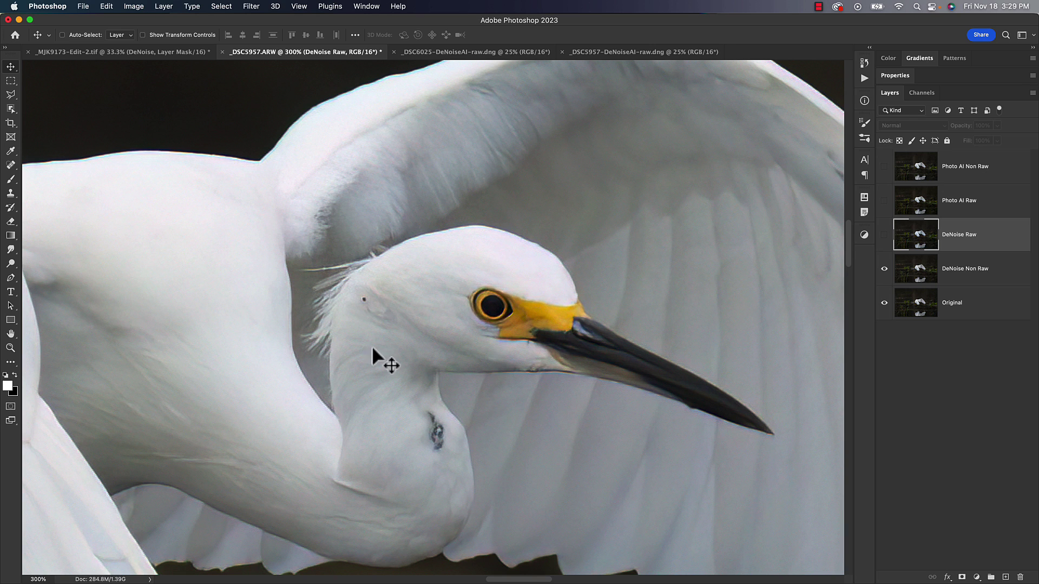
{"action": "left_click", "coordinate": [884, 269]}
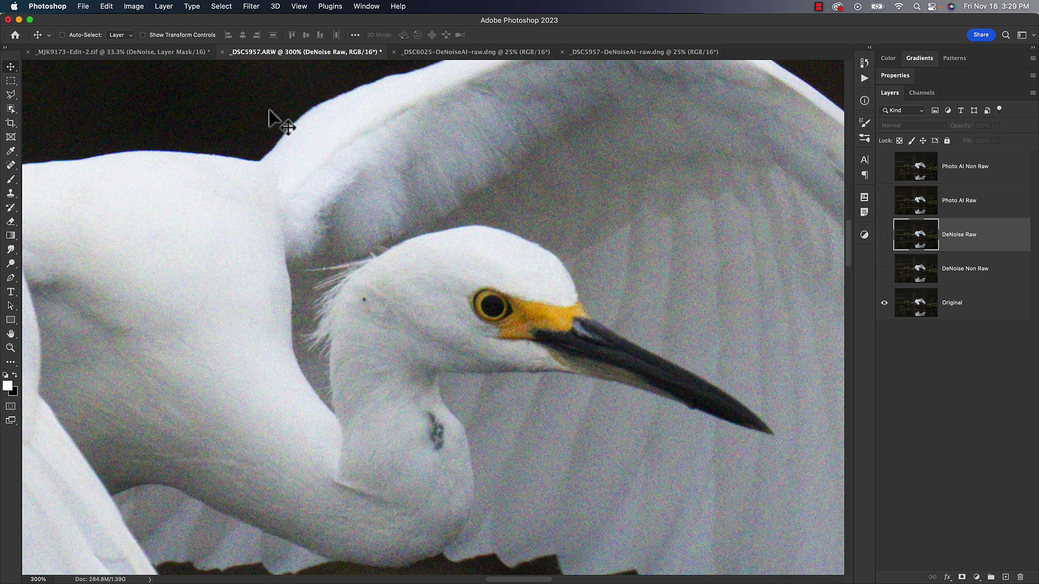
Check the camera data in the image's file information and close it without changes.
{"action": "left_click", "coordinate": [81, 7]}
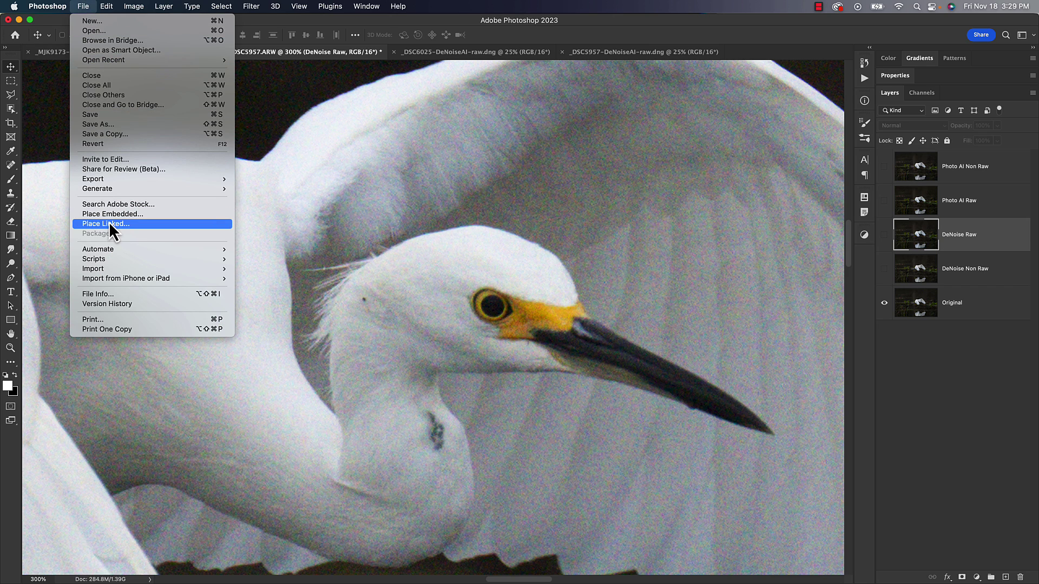
{"action": "left_click", "coordinate": [112, 294]}
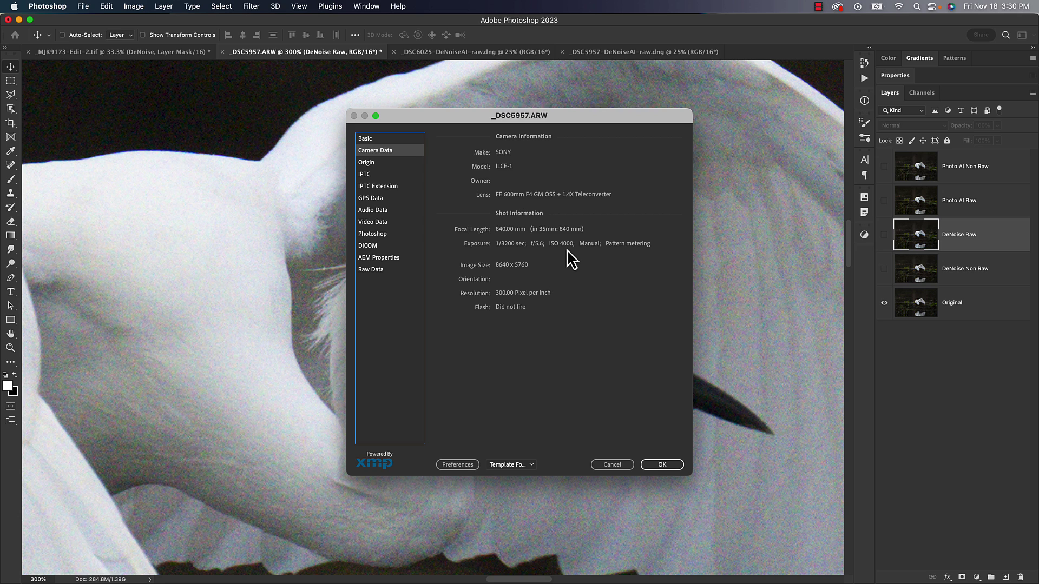
{"action": "left_click", "coordinate": [599, 463]}
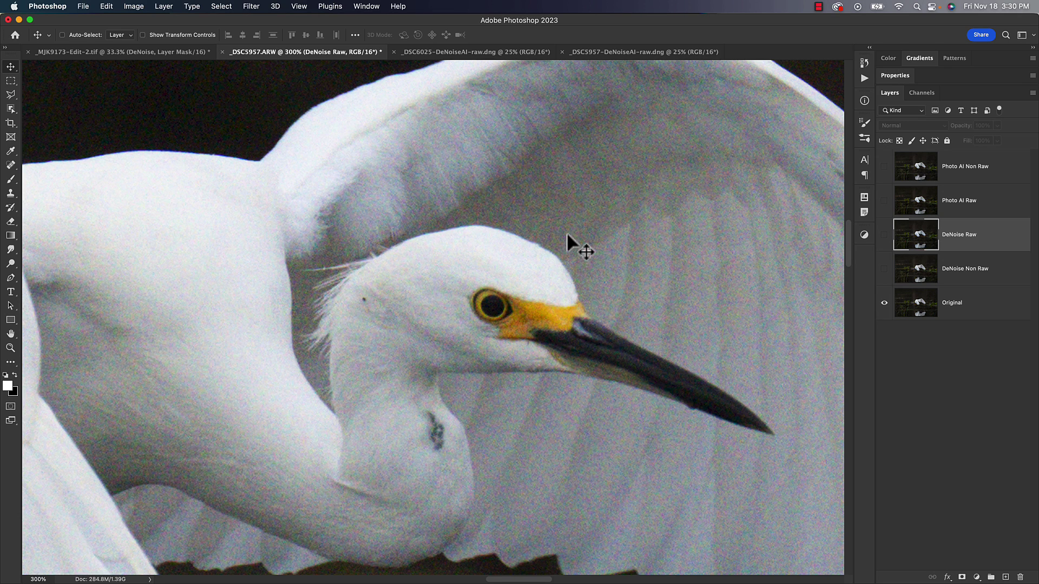
Compare the DeNoise Non Raw layer with the Original by switching its visibility, leaving it shown.
{"action": "left_click", "coordinate": [884, 269]}
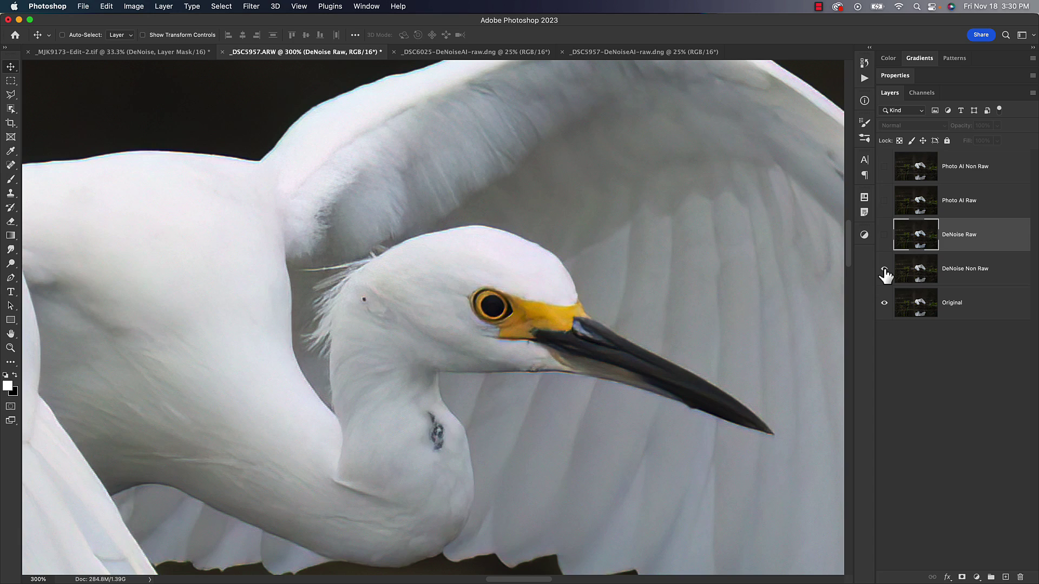
{"action": "left_click", "coordinate": [885, 269]}
{"action": "left_click", "coordinate": [884, 269]}
{"action": "left_click", "coordinate": [884, 269]}
Try an opacity of 78% on the DeNoise Non Raw layer and restore it to 100%.
{"action": "left_click", "coordinate": [916, 271]}
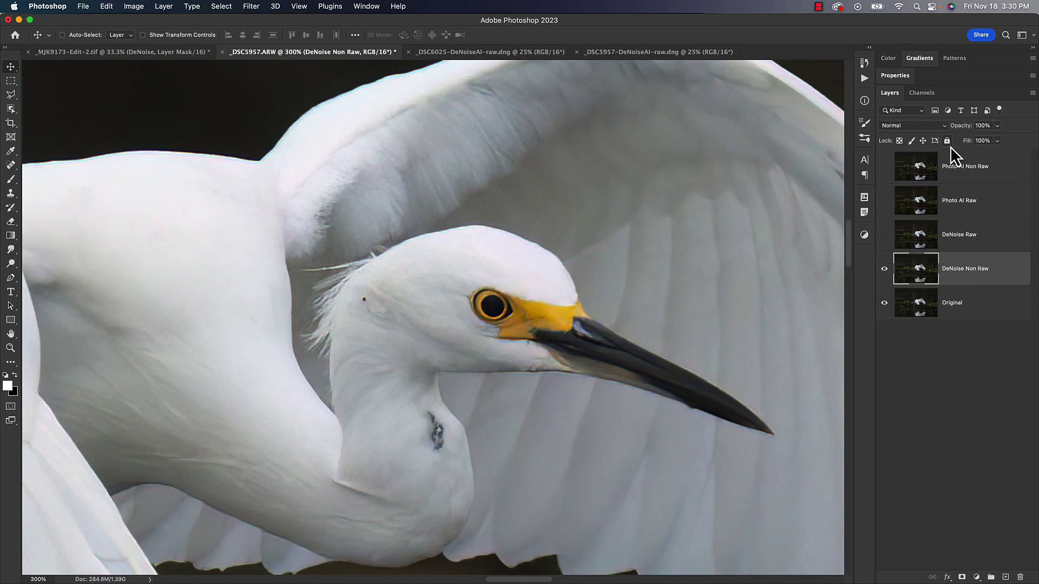
{"action": "left_click", "coordinate": [951, 131]}
{"action": "left_click_drag", "start_coordinate": [951, 135], "coordinate": [945, 137]}
{"action": "type", "text": "78"}
{"action": "key", "text": "Return"}
{"action": "left_click_drag", "start_coordinate": [963, 130], "coordinate": [986, 158]}
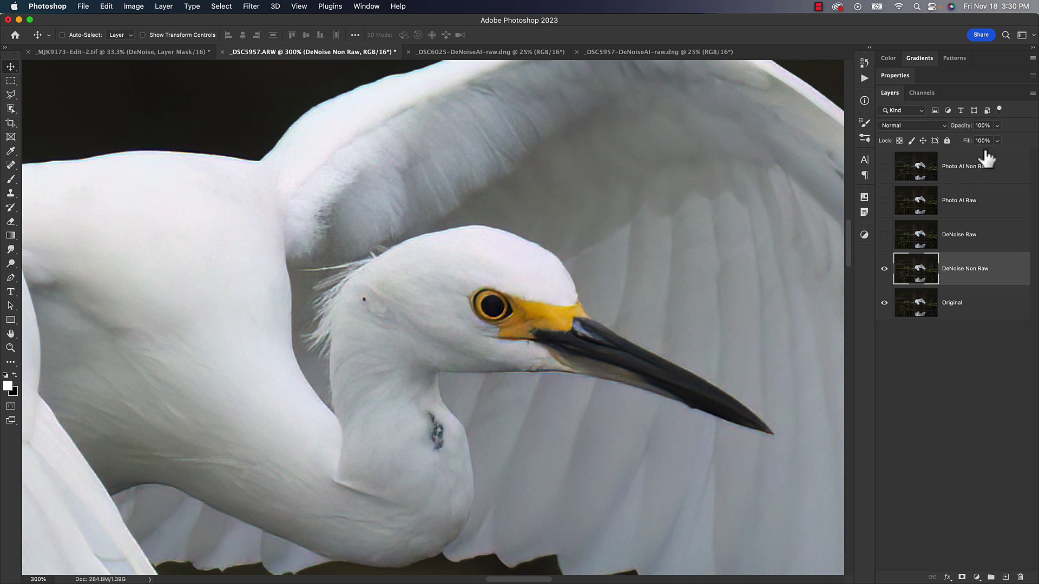
Compare DeNoise Raw with DeNoise Non Raw around the egret's head and bill by switching DeNoise Raw's visibility, leaving it shown.
{"action": "left_click", "coordinate": [885, 236]}
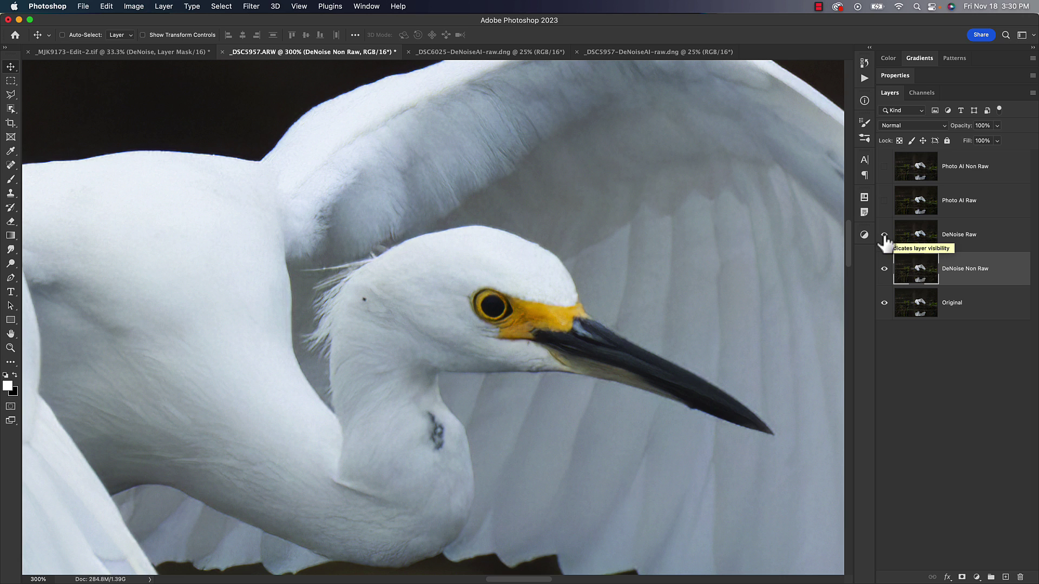
{"action": "left_click", "coordinate": [884, 236]}
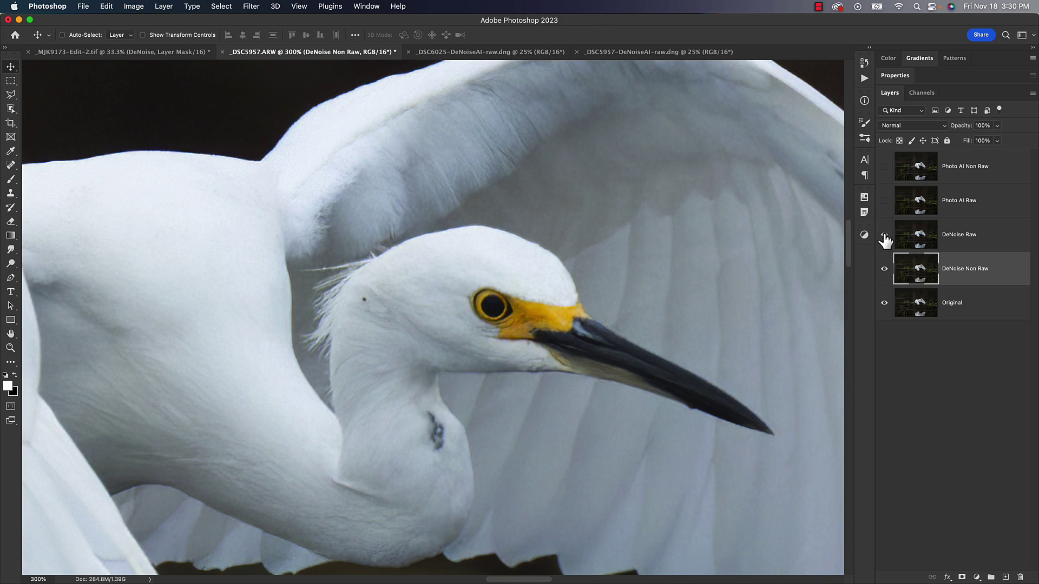
{"action": "left_click", "coordinate": [884, 236]}
{"action": "left_click", "coordinate": [884, 236]}
{"action": "left_click", "coordinate": [883, 236]}
{"action": "left_click", "coordinate": [883, 236]}
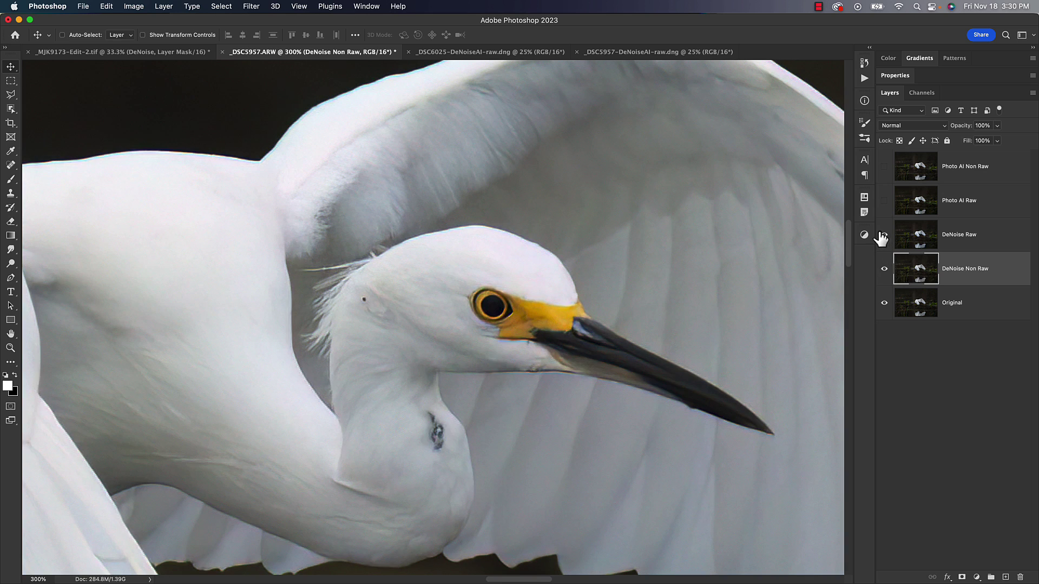
{"action": "left_click", "coordinate": [882, 236]}
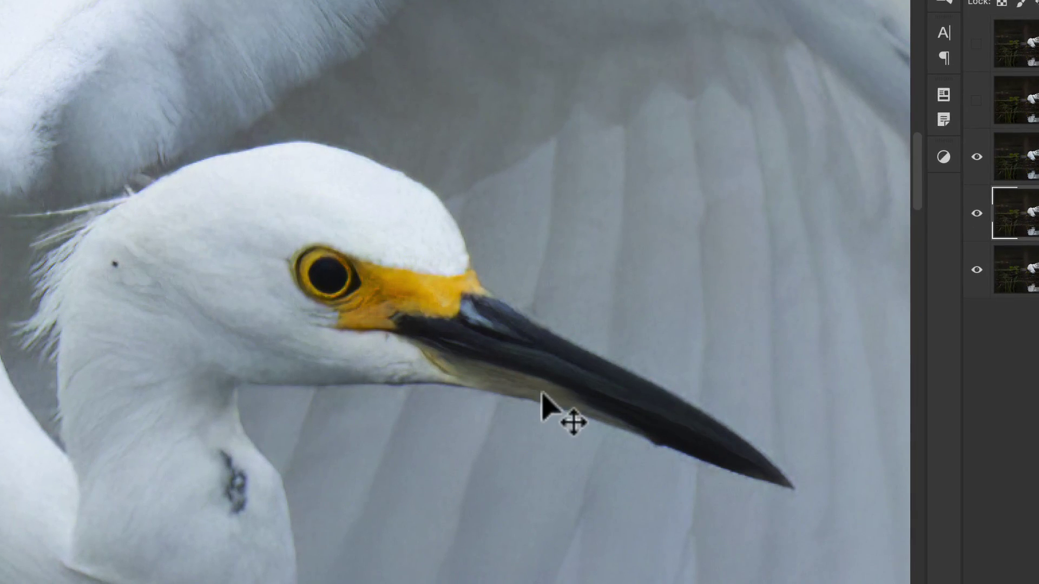
{"action": "left_click", "coordinate": [980, 158]}
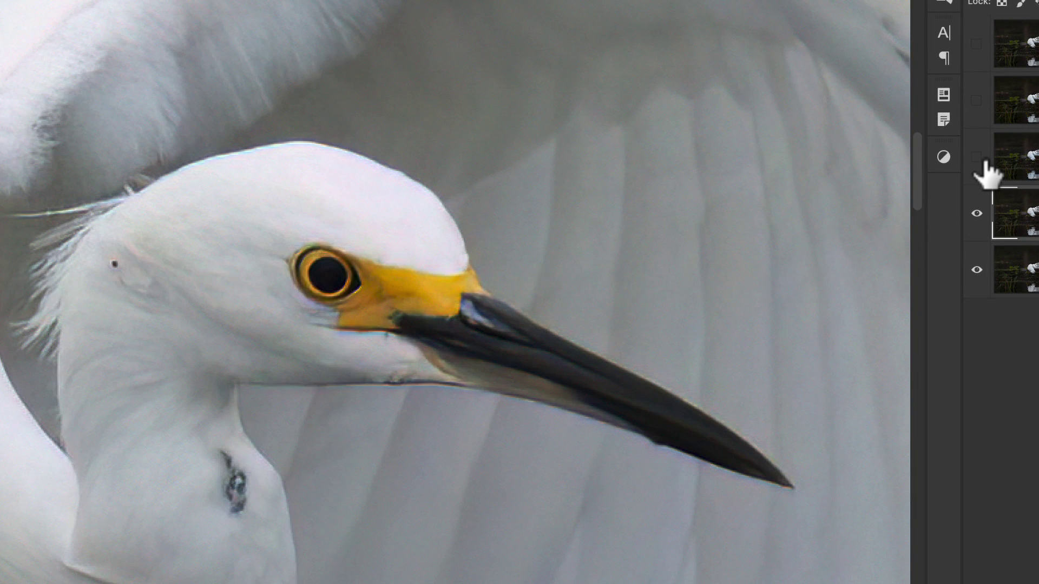
{"action": "left_click", "coordinate": [979, 158]}
{"action": "left_click", "coordinate": [979, 158]}
{"action": "left_click", "coordinate": [978, 158]}
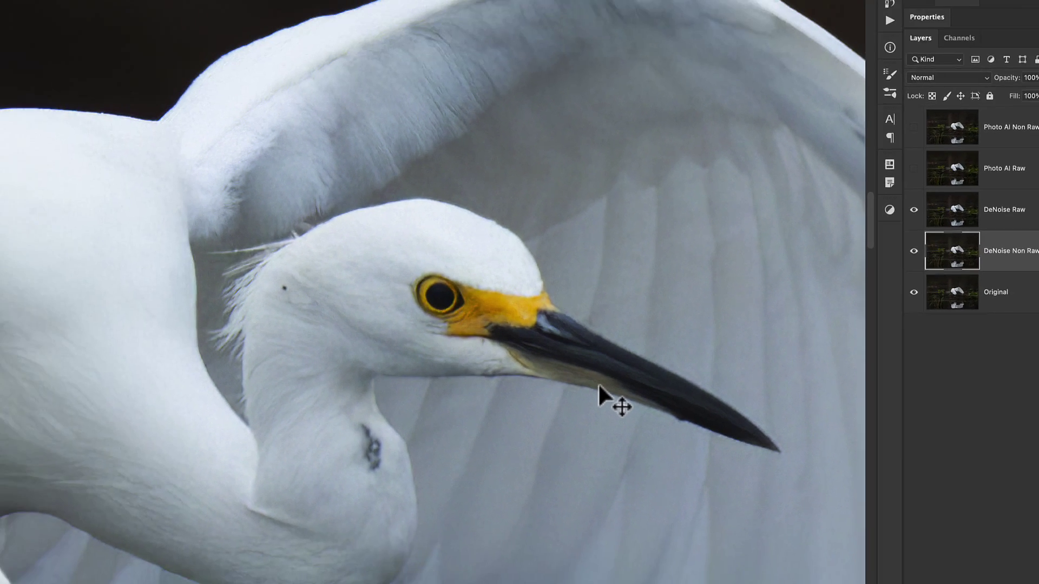
Compare DeNoise Raw with DeNoise Non Raw on the whole egret at 66.67%, leave DeNoise Raw shown and select its layer.
{"action": "key", "text": "ctrl+minus"}
{"action": "key", "text": "ctrl+minus"}
{"action": "key", "text": "ctrl+minus"}
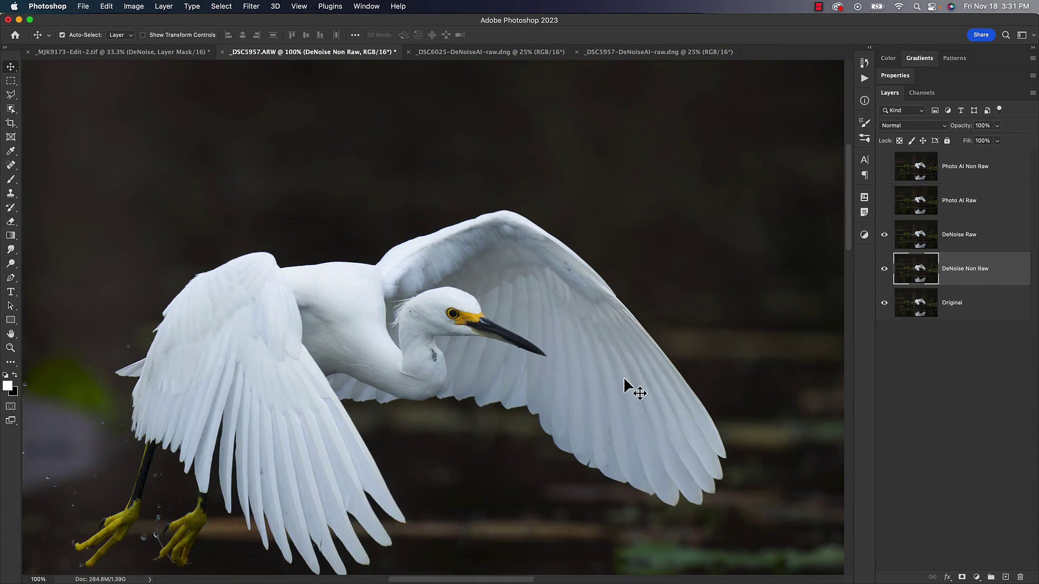
{"action": "key", "text": "ctrl+minus"}
{"action": "key", "text": "ctrl+minus"}
{"action": "left_click_drag", "start_coordinate": [490, 379], "coordinate": [581, 292]}
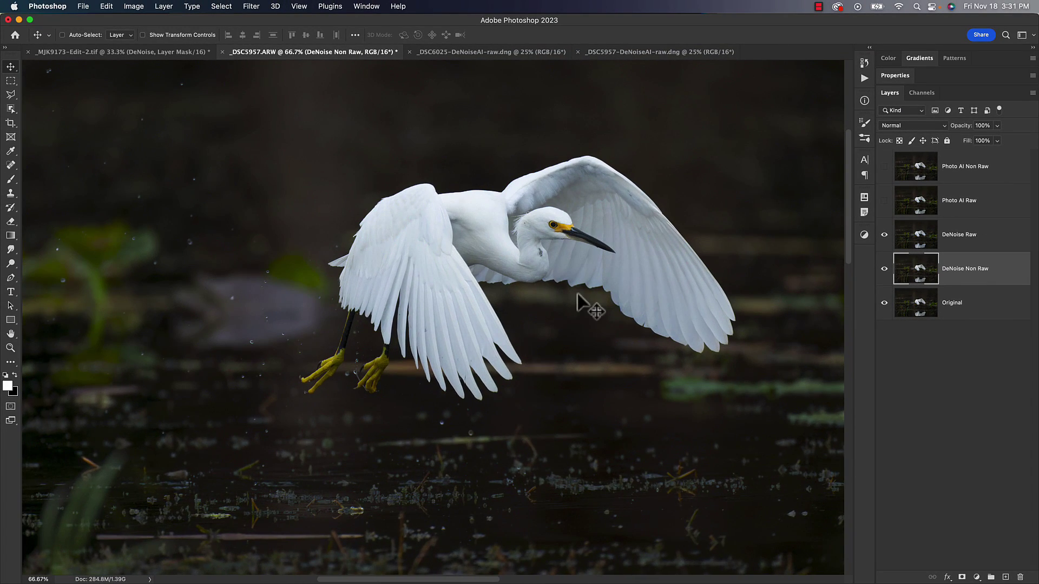
{"action": "left_click", "coordinate": [884, 235]}
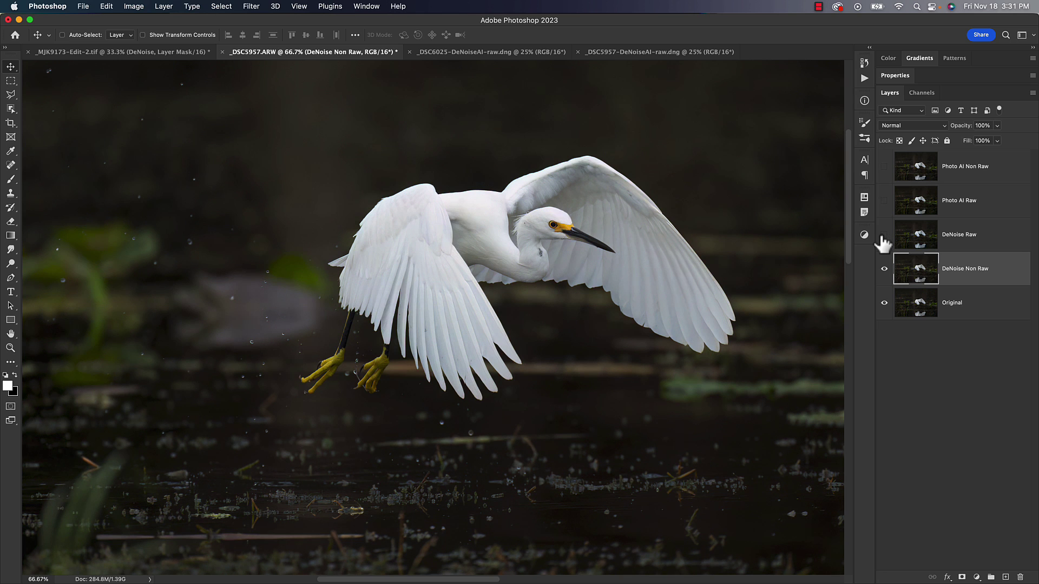
{"action": "left_click", "coordinate": [884, 237]}
{"action": "left_click", "coordinate": [883, 236]}
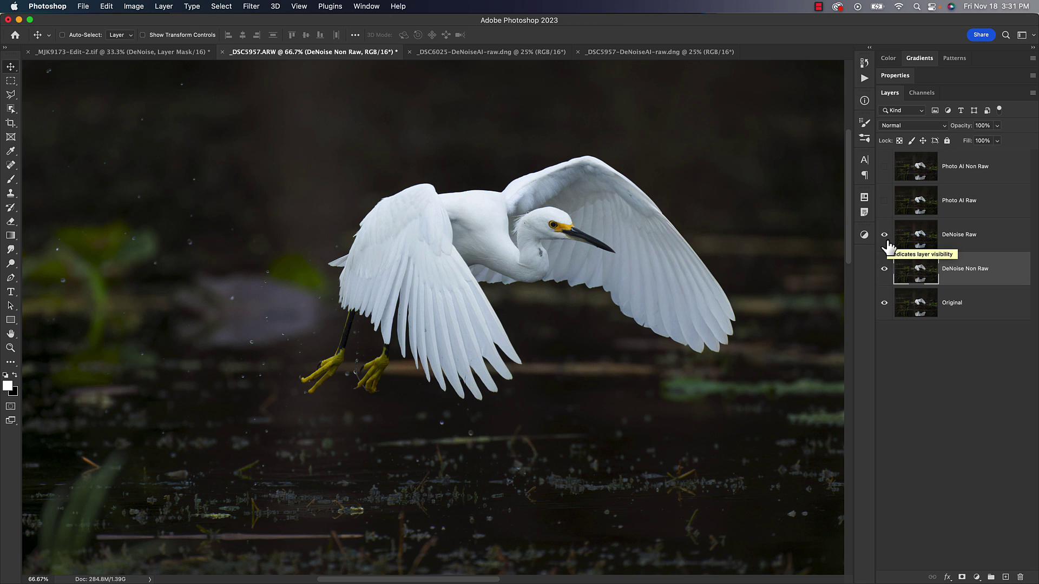
{"action": "left_click", "coordinate": [913, 243]}
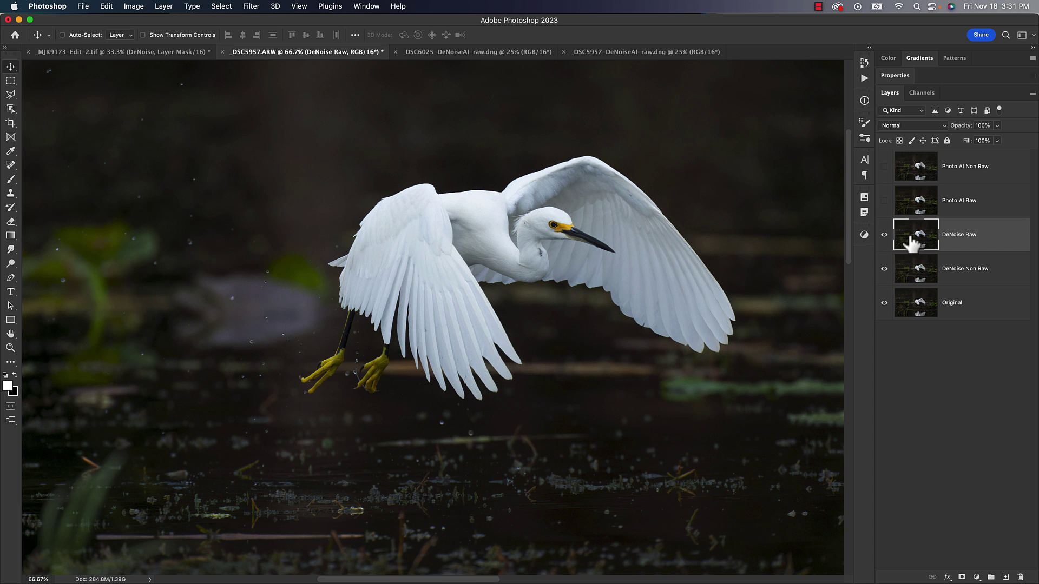
Recheck DeNoise Raw against DeNoise Non Raw at 66.67% by repeatedly switching DeNoise Raw's visibility, leaving it shown.
{"action": "left_click", "coordinate": [885, 236]}
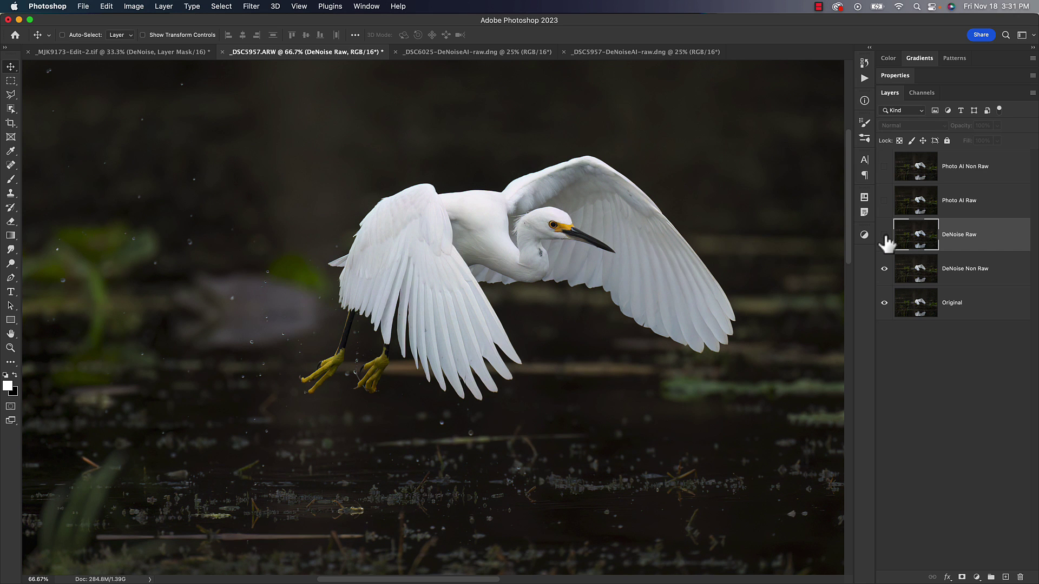
{"action": "left_click", "coordinate": [885, 237]}
{"action": "left_click", "coordinate": [885, 236]}
{"action": "left_click", "coordinate": [885, 236]}
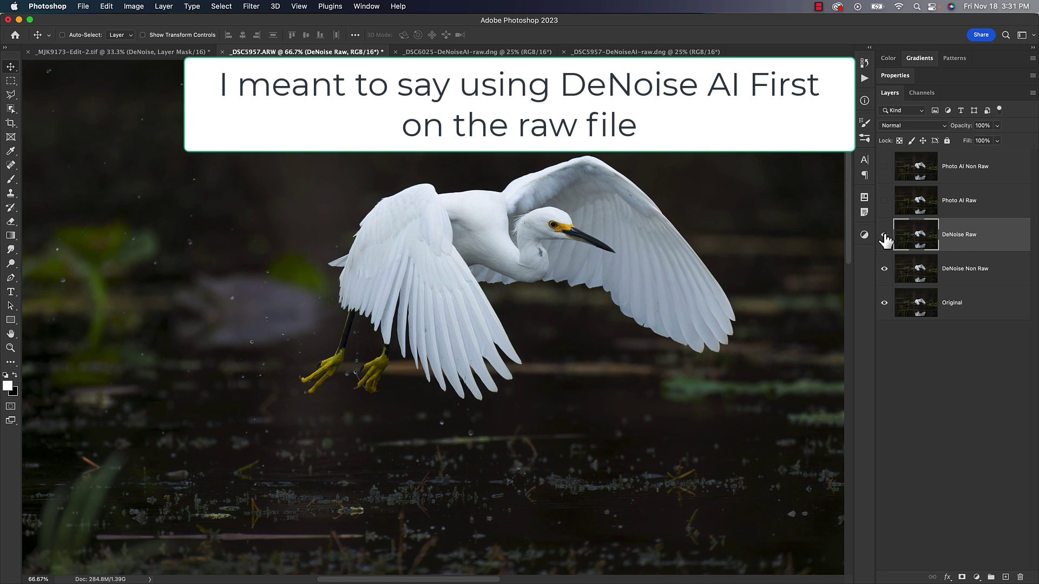
{"action": "left_click", "coordinate": [885, 237]}
{"action": "left_click", "coordinate": [885, 234]}
{"action": "left_click", "coordinate": [884, 237]}
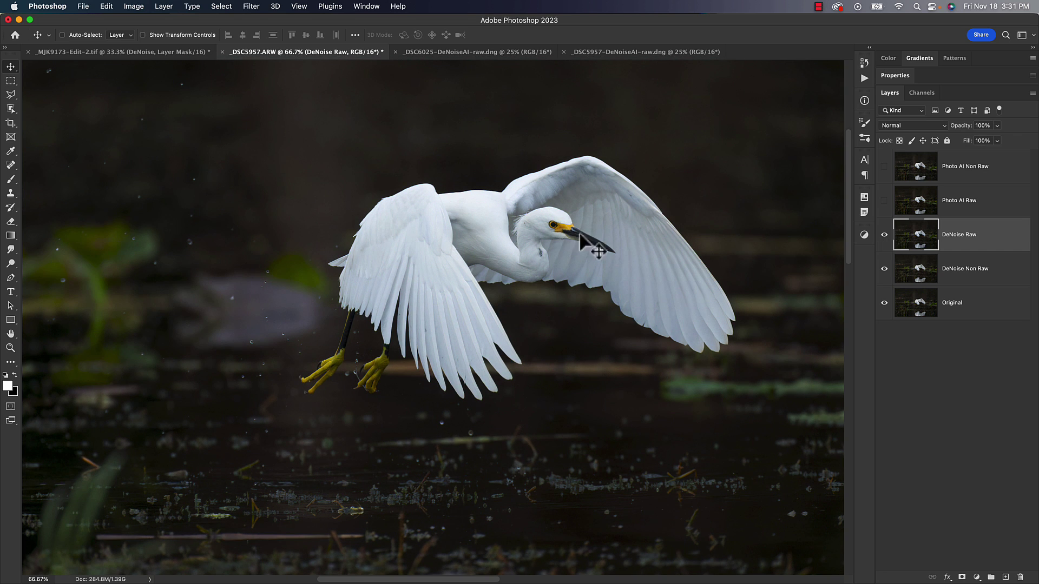
Compare DeNoise Raw with DeNoise Non Raw across the wider scene at 33.33% magnification by switching DeNoise Raw's visibility.
{"action": "key", "text": "super+minus"}
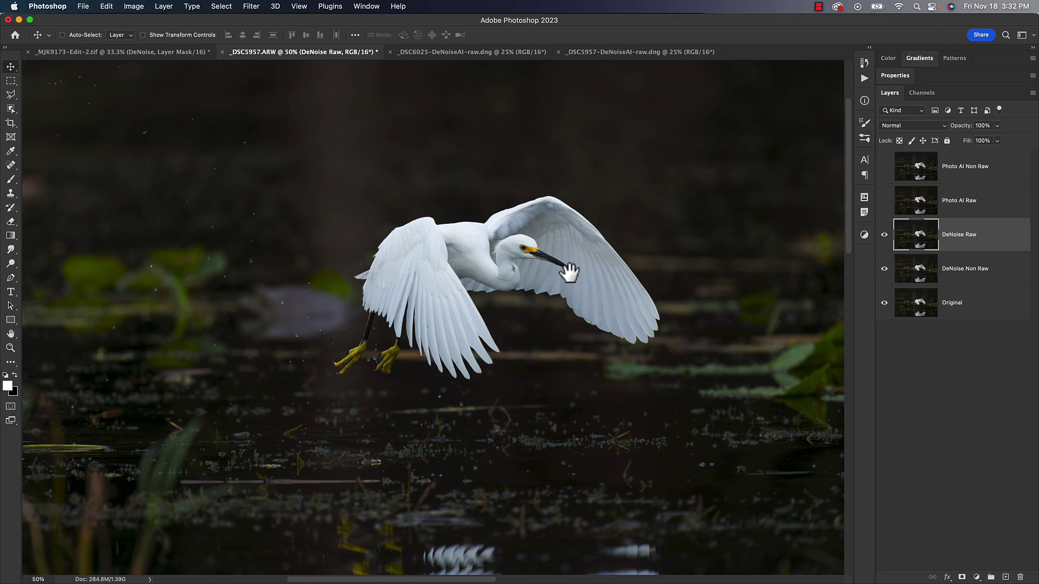
{"action": "left_click_drag", "start_coordinate": [564, 271], "coordinate": [561, 303]}
{"action": "key", "text": "super+minus"}
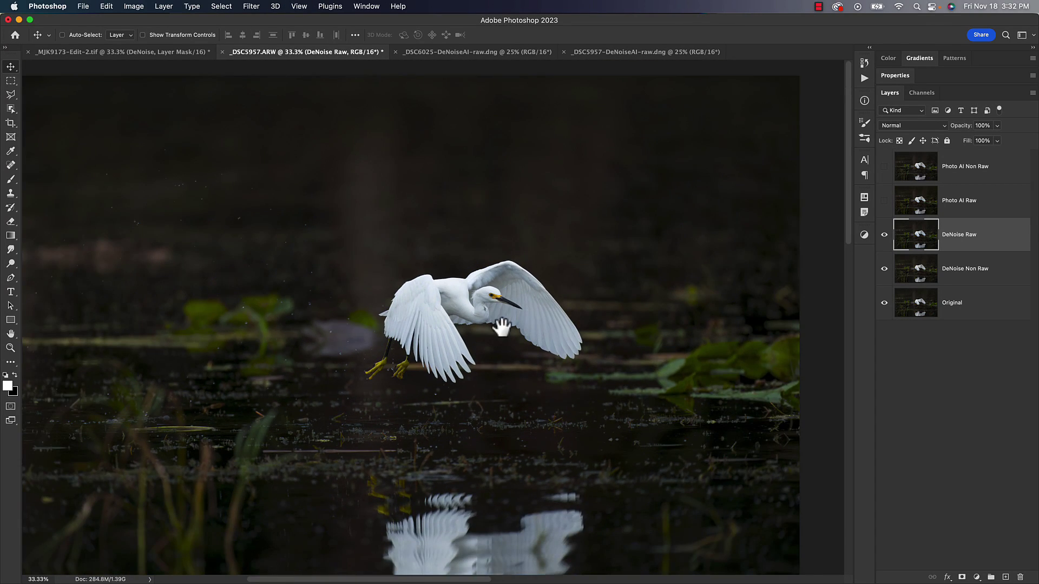
{"action": "left_click_drag", "start_coordinate": [501, 325], "coordinate": [534, 303]}
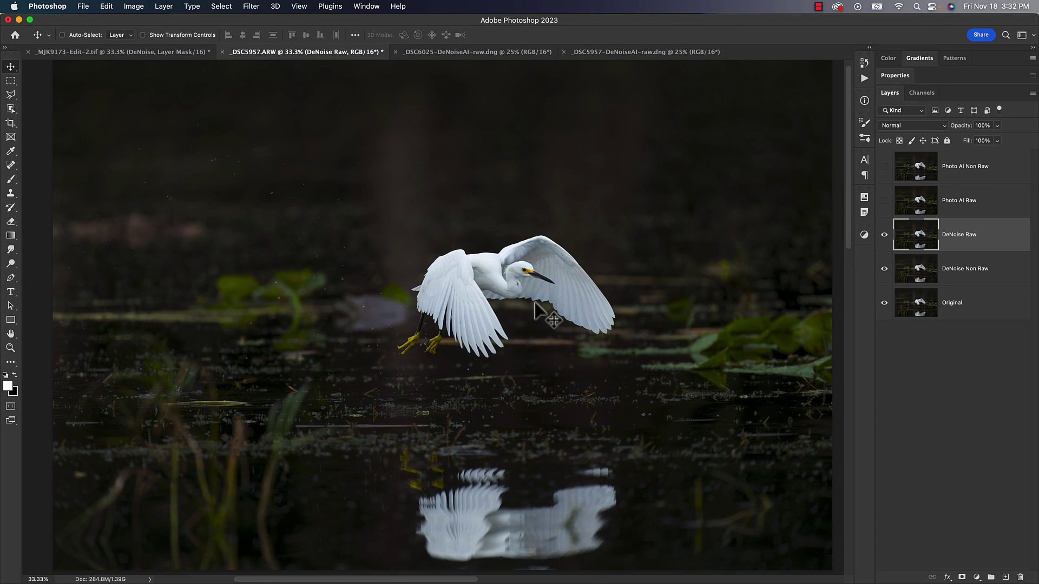
{"action": "left_click", "coordinate": [884, 234]}
Compare DeNoise Raw with DeNoise Non Raw on the egret at 100%, leave DeNoise Raw shown and select its layer.
{"action": "key", "text": "super+1"}
{"action": "left_click_drag", "start_coordinate": [676, 221], "coordinate": [425, 280]}
{"action": "left_click", "coordinate": [884, 236]}
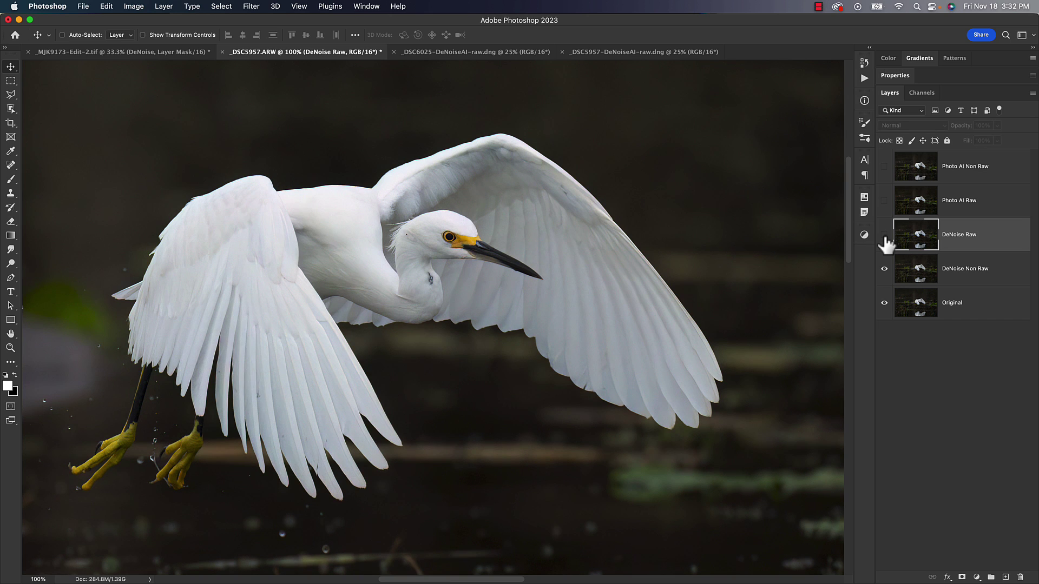
{"action": "left_click", "coordinate": [885, 235]}
{"action": "left_click", "coordinate": [929, 280]}
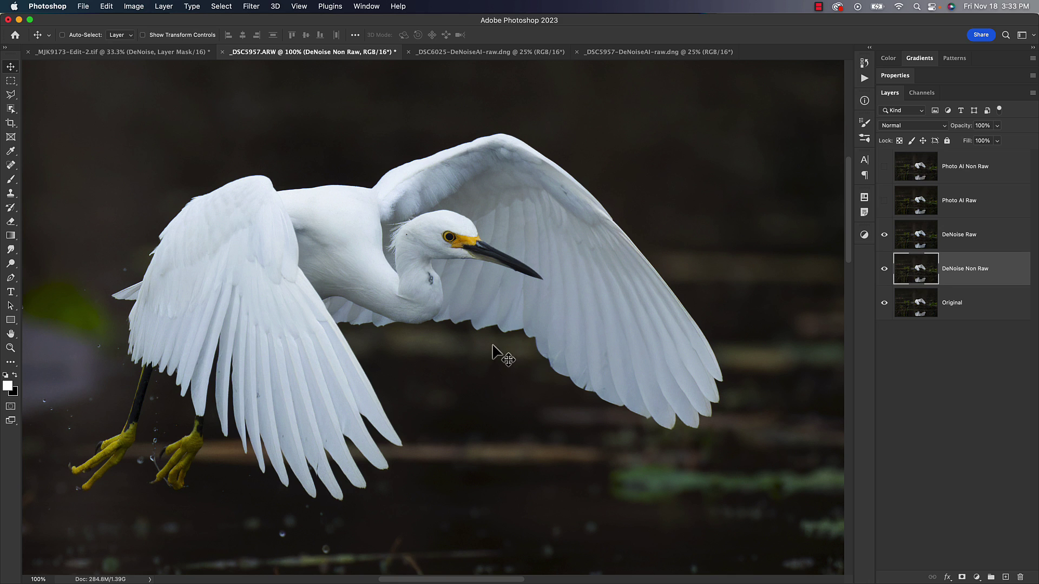
{"action": "left_click", "coordinate": [948, 243]}
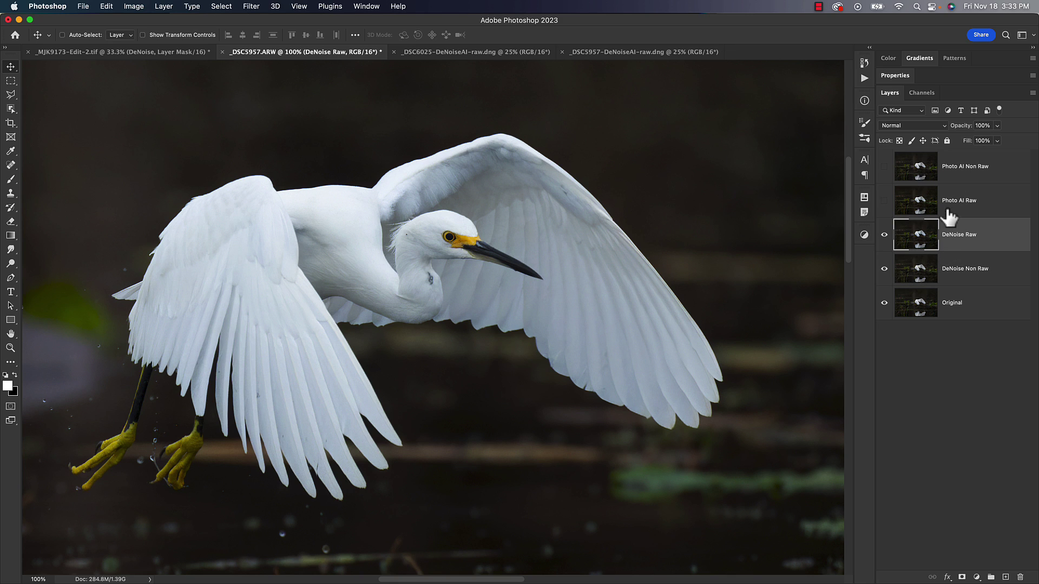
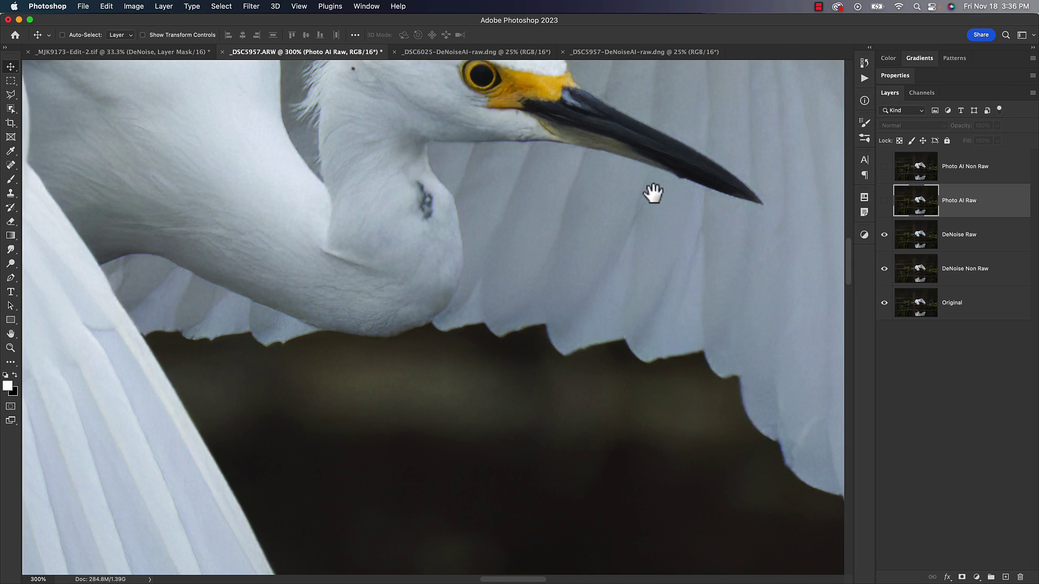
Show Photo AI Raw and compare Photo AI Non Raw with it around the egret's head at 300%, leaving Photo AI Non Raw shown.
{"action": "left_click_drag", "start_coordinate": [654, 193], "coordinate": [715, 395]}
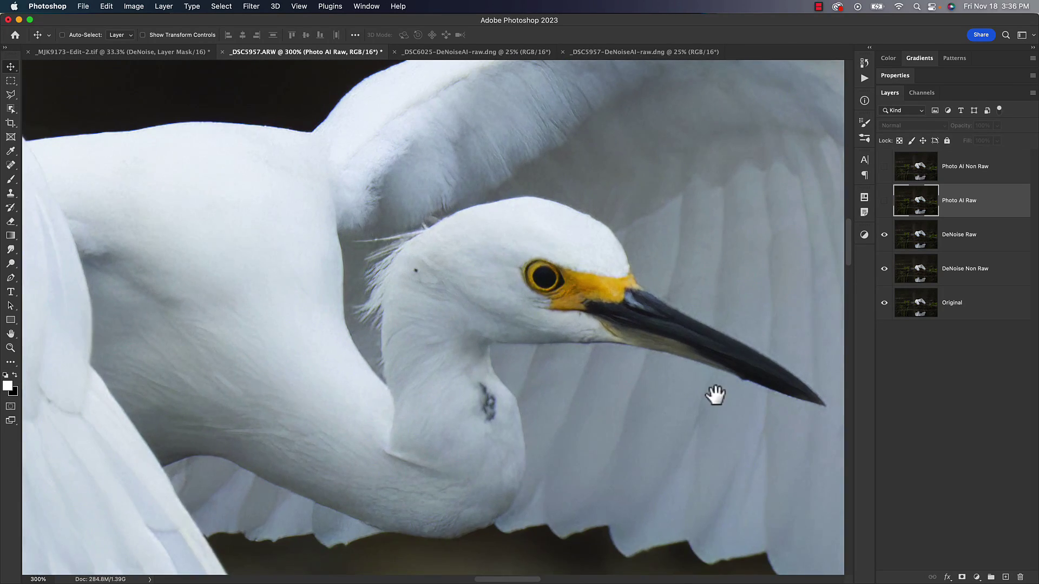
{"action": "left_click", "coordinate": [884, 201]}
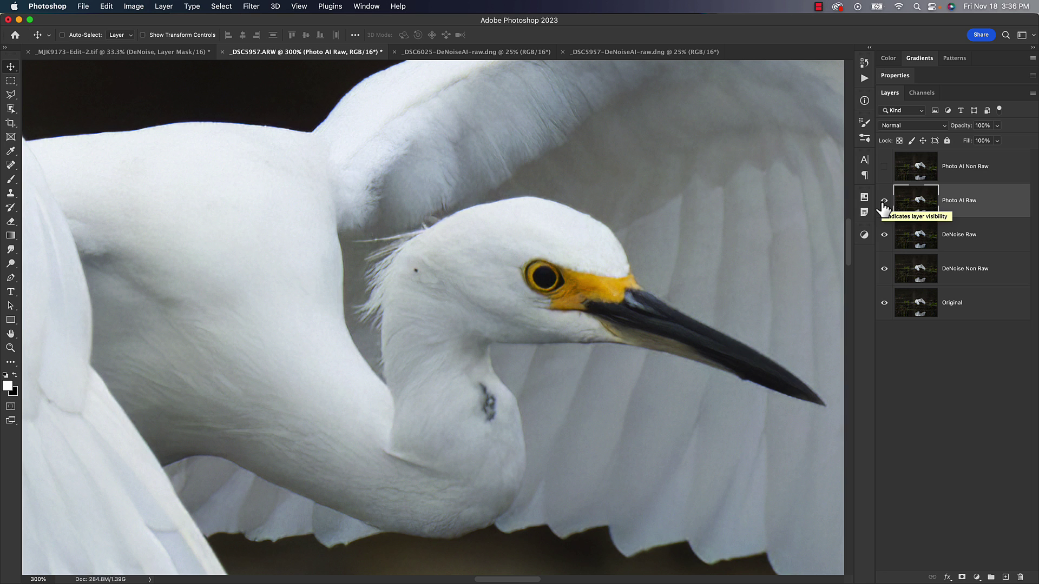
{"action": "left_click", "coordinate": [884, 168]}
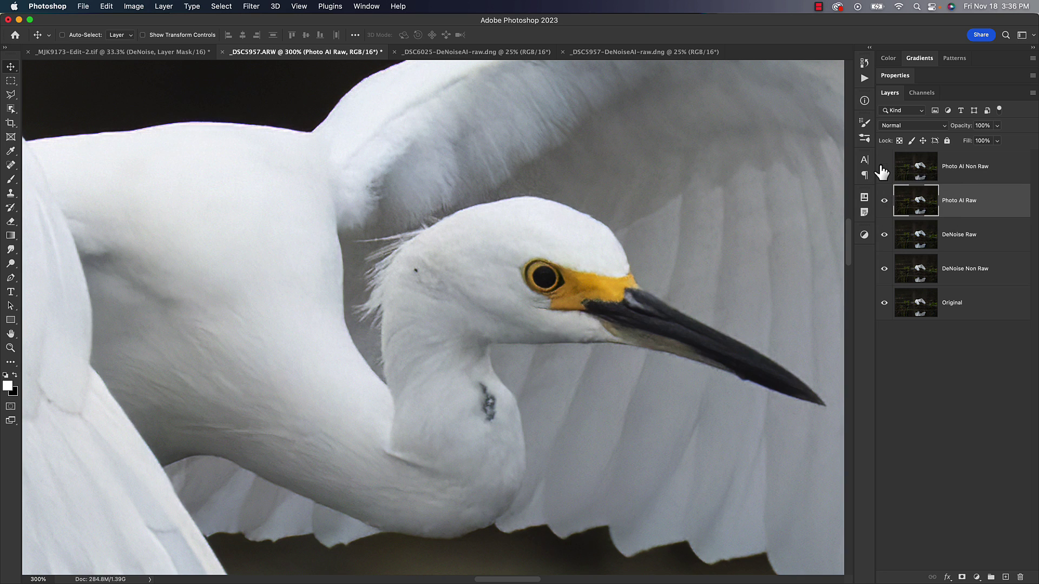
{"action": "left_click", "coordinate": [883, 168]}
{"action": "left_click", "coordinate": [883, 167]}
{"action": "left_click", "coordinate": [883, 168]}
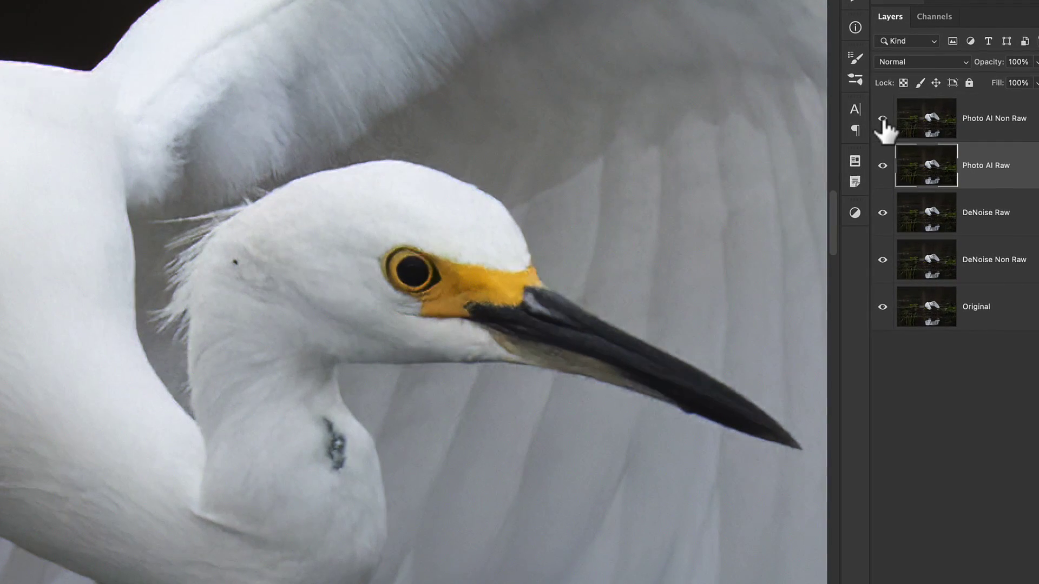
{"action": "left_click", "coordinate": [883, 120]}
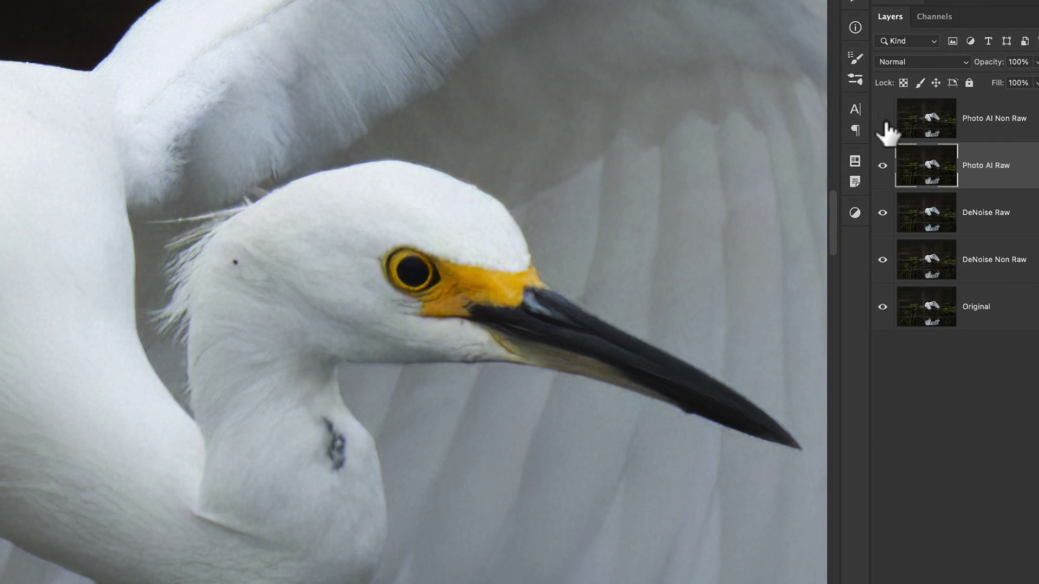
{"action": "left_click", "coordinate": [884, 120]}
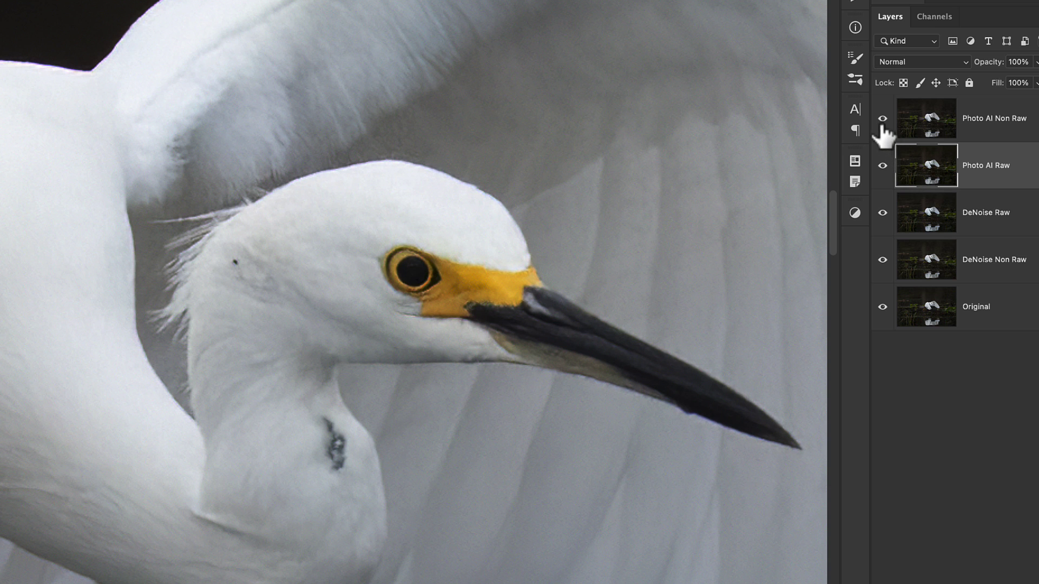
{"action": "left_click", "coordinate": [880, 120]}
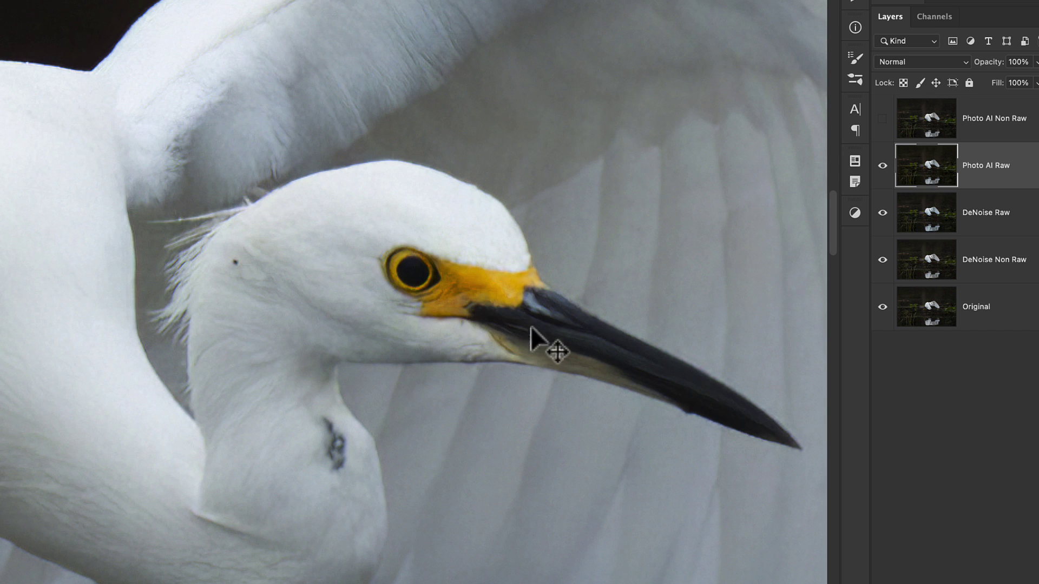
{"action": "left_click", "coordinate": [882, 119]}
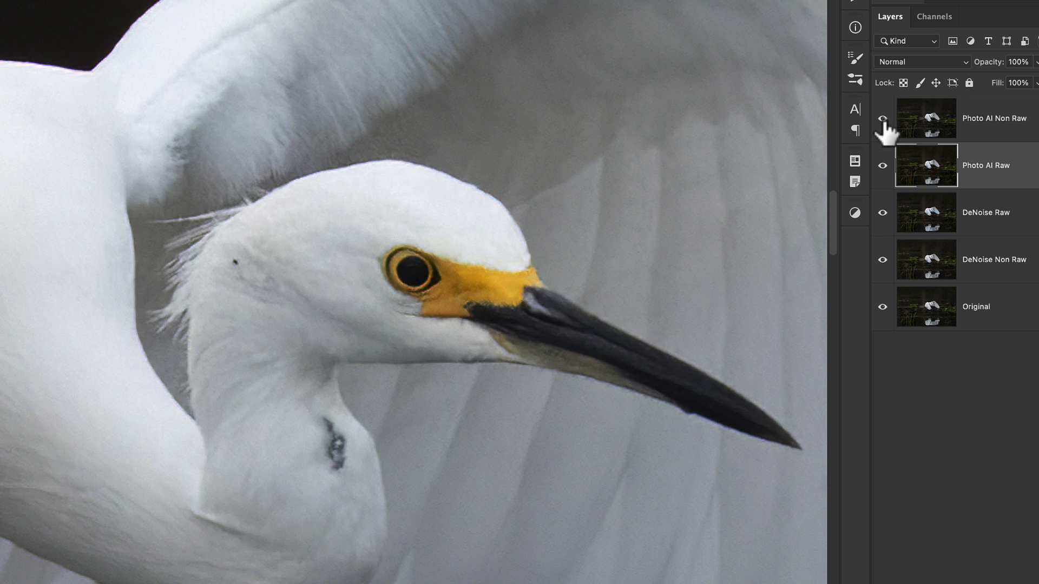
{"action": "left_click", "coordinate": [883, 119]}
{"action": "left_click", "coordinate": [883, 119]}
Compare Photo AI Non Raw with Photo AI Raw on the whole egret at 100%, leaving Photo AI Non Raw hidden.
{"action": "key", "text": "super+minus"}
{"action": "key", "text": "super+minus"}
{"action": "key", "text": "super+minus"}
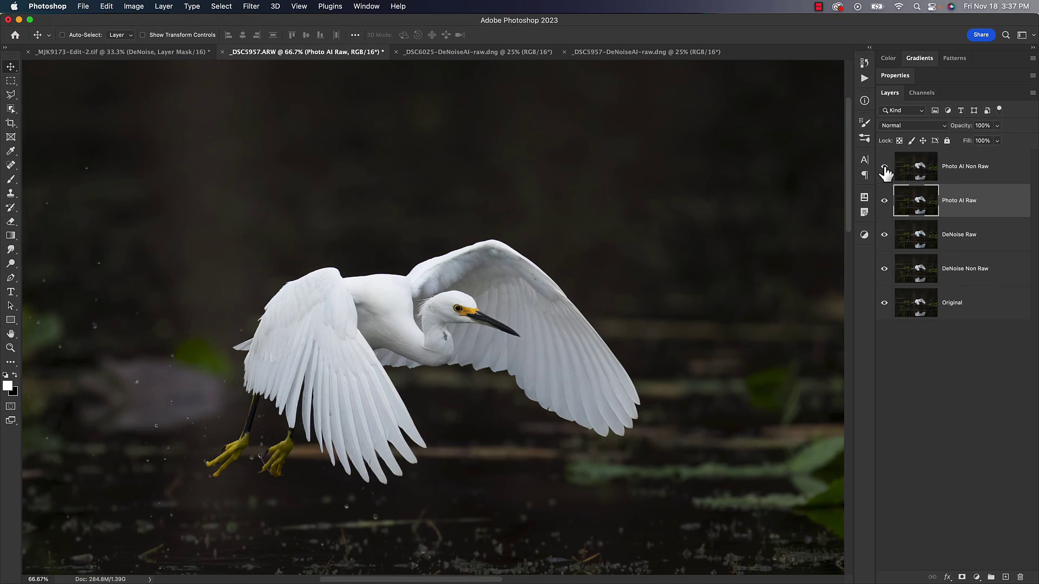
{"action": "left_click_drag", "start_coordinate": [629, 272], "coordinate": [649, 233]}
{"action": "key", "text": "super+plus"}
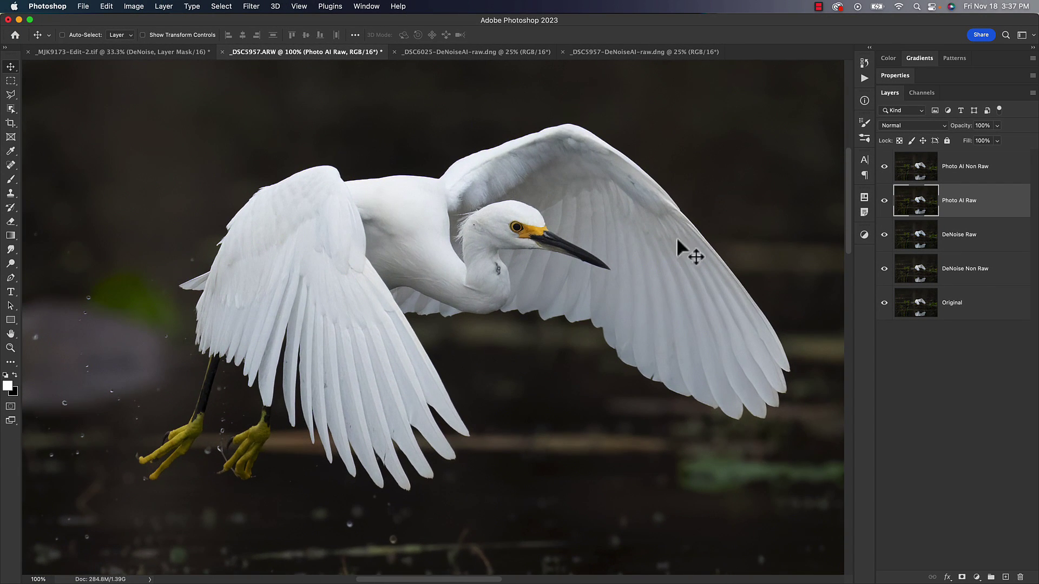
{"action": "left_click", "coordinate": [885, 167]}
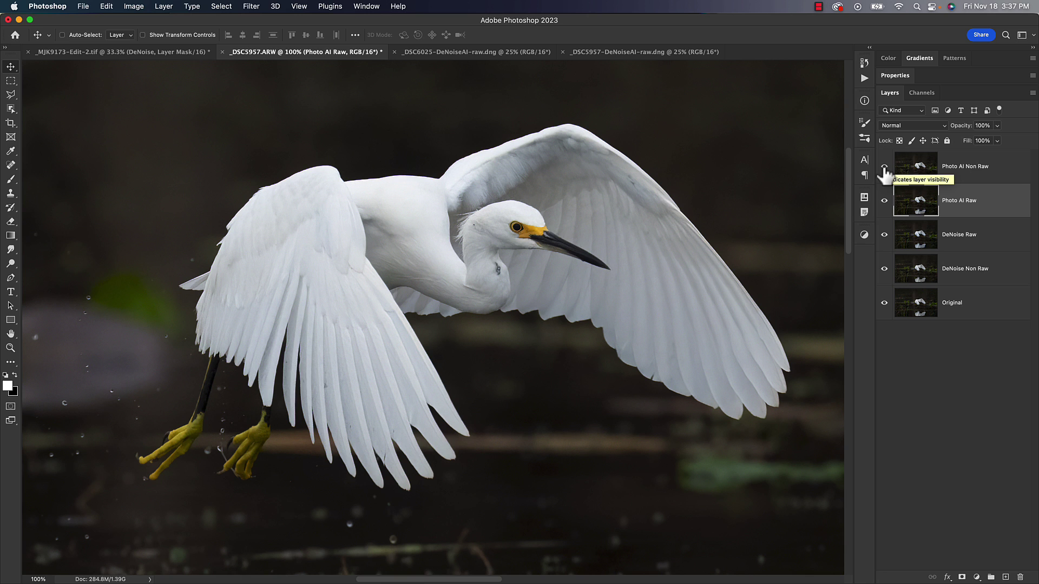
{"action": "left_click", "coordinate": [886, 168]}
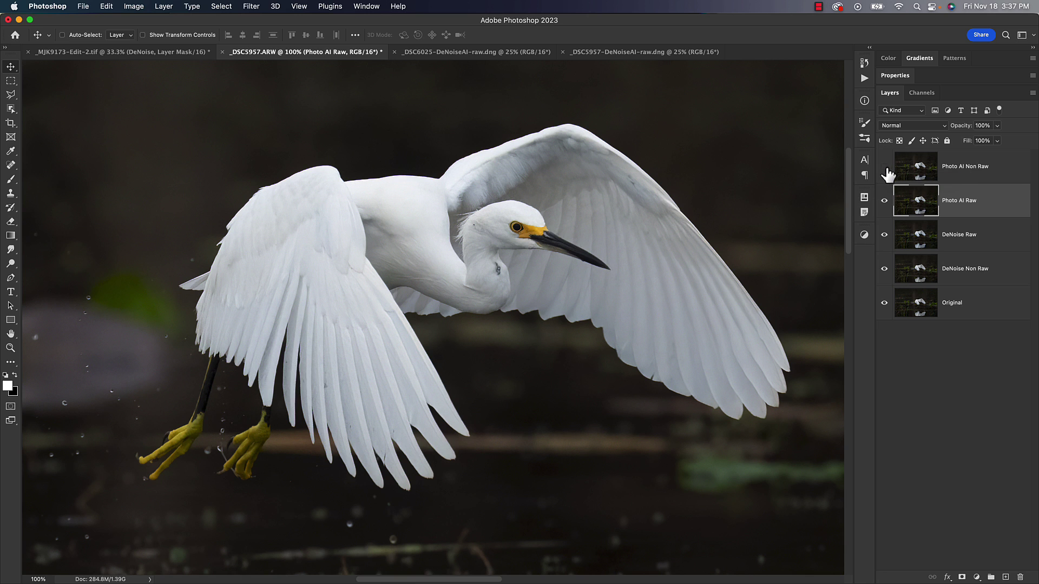
{"action": "left_click", "coordinate": [885, 168]}
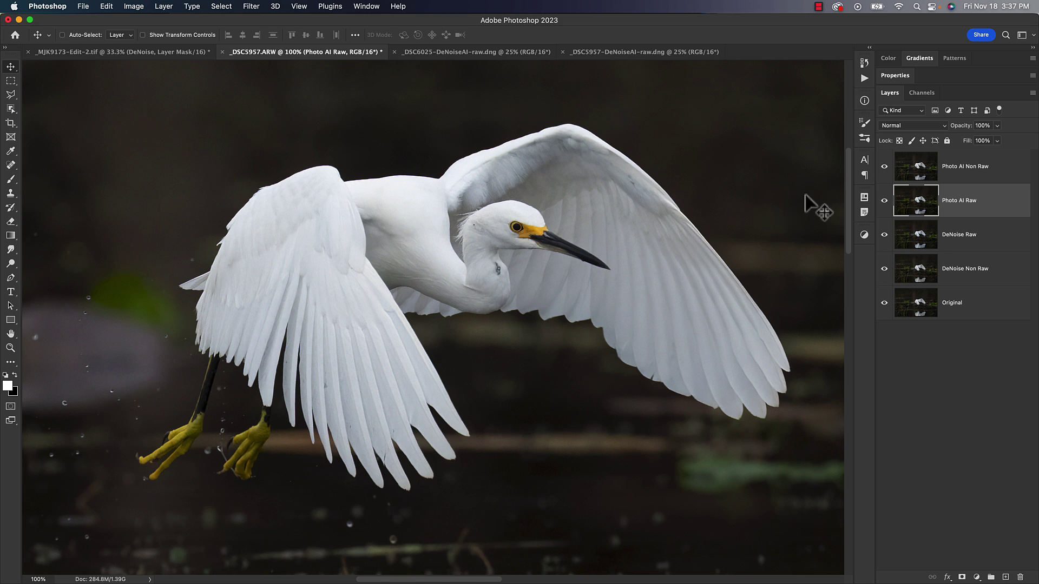
{"action": "left_click", "coordinate": [884, 168]}
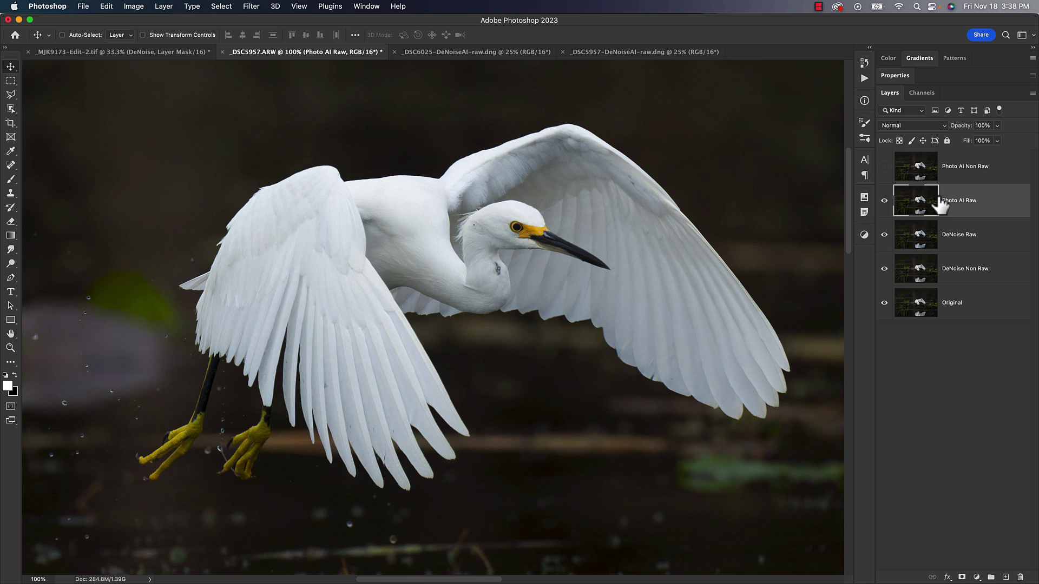
Hide the Photo AI Raw and DeNoise Non Raw layers, keep DeNoise Raw shown and select its layer.
{"action": "key", "text": "super+minus"}
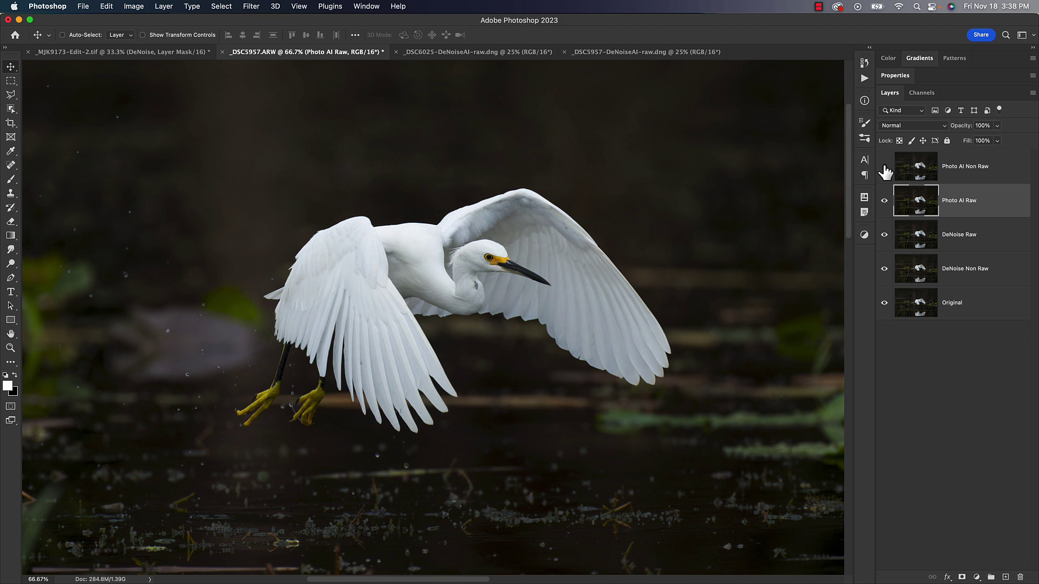
{"action": "left_click", "coordinate": [885, 201]}
{"action": "left_click", "coordinate": [885, 237]}
{"action": "left_click", "coordinate": [966, 282]}
{"action": "left_click", "coordinate": [884, 234]}
{"action": "left_click", "coordinate": [884, 269]}
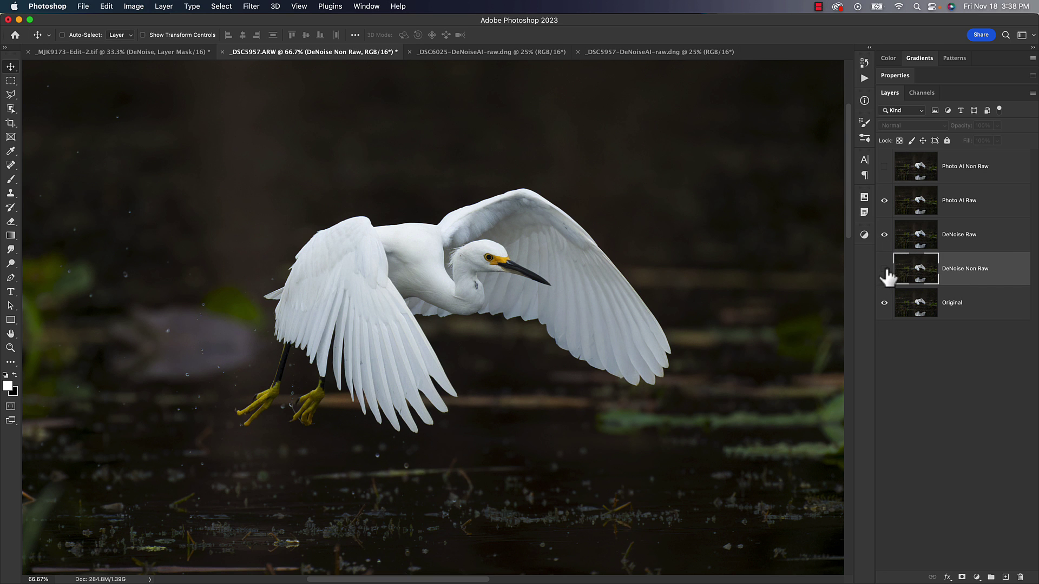
{"action": "left_click", "coordinate": [968, 234]}
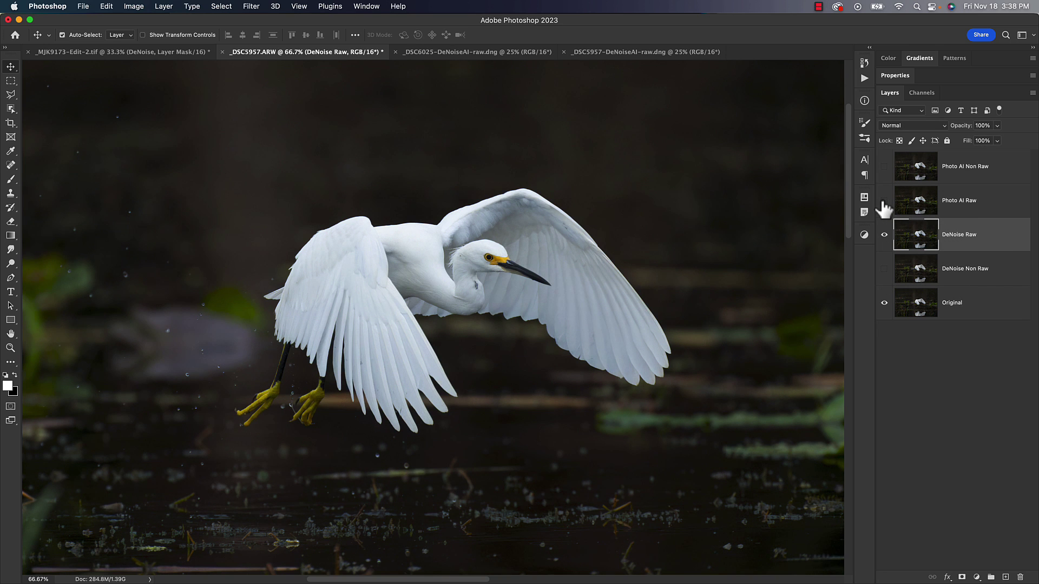
Compare Photo AI Raw with DeNoise Raw around the egret's head at 300% by repeatedly switching Photo AI Raw's visibility, leaving it hidden.
{"action": "key", "text": "super+1"}
{"action": "key", "text": "super+equal"}
{"action": "left_click_drag", "start_coordinate": [581, 190], "coordinate": [522, 318]}
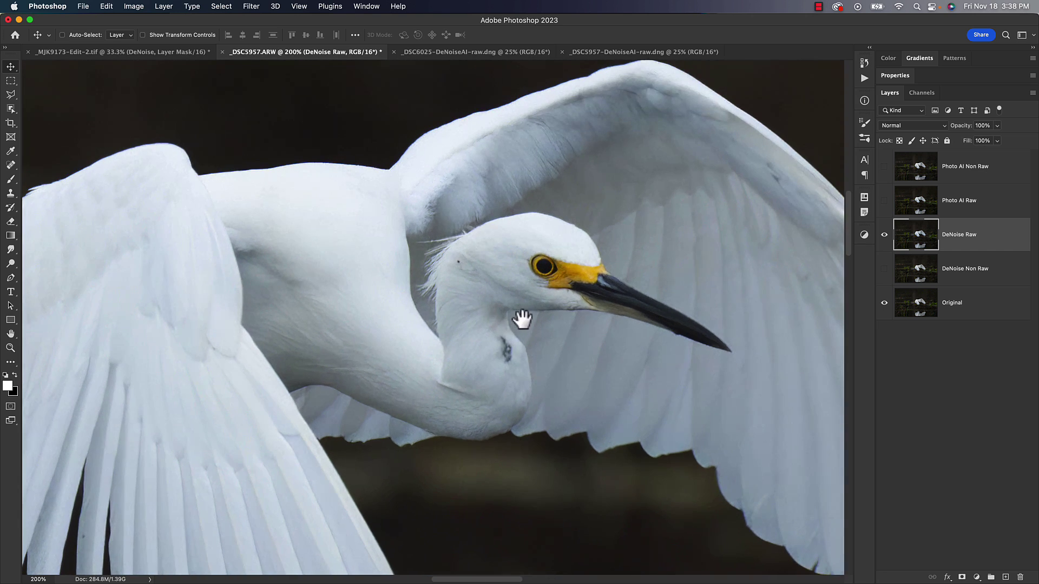
{"action": "key", "text": "super+equal"}
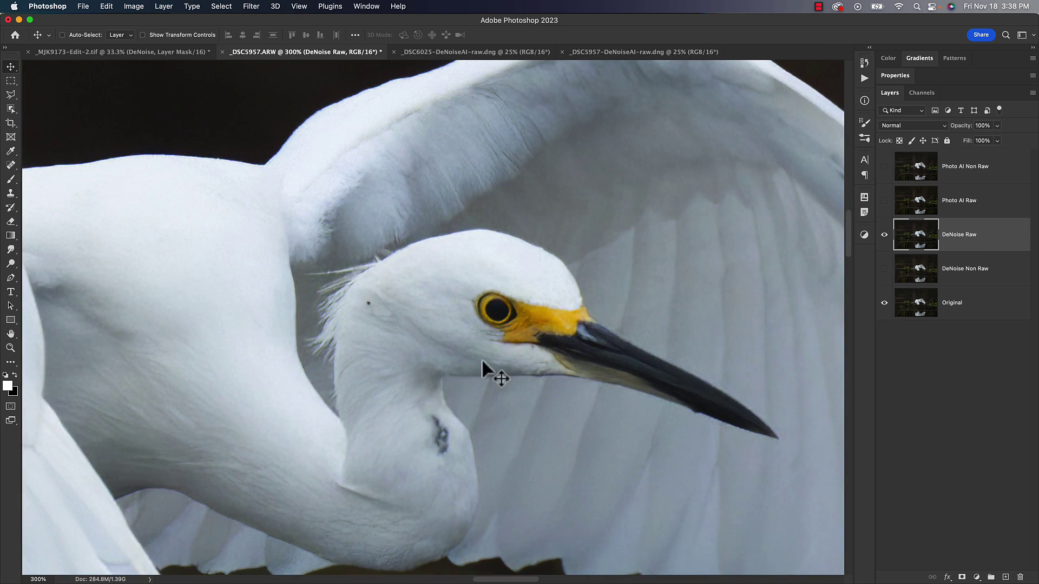
{"action": "left_click", "coordinate": [884, 201]}
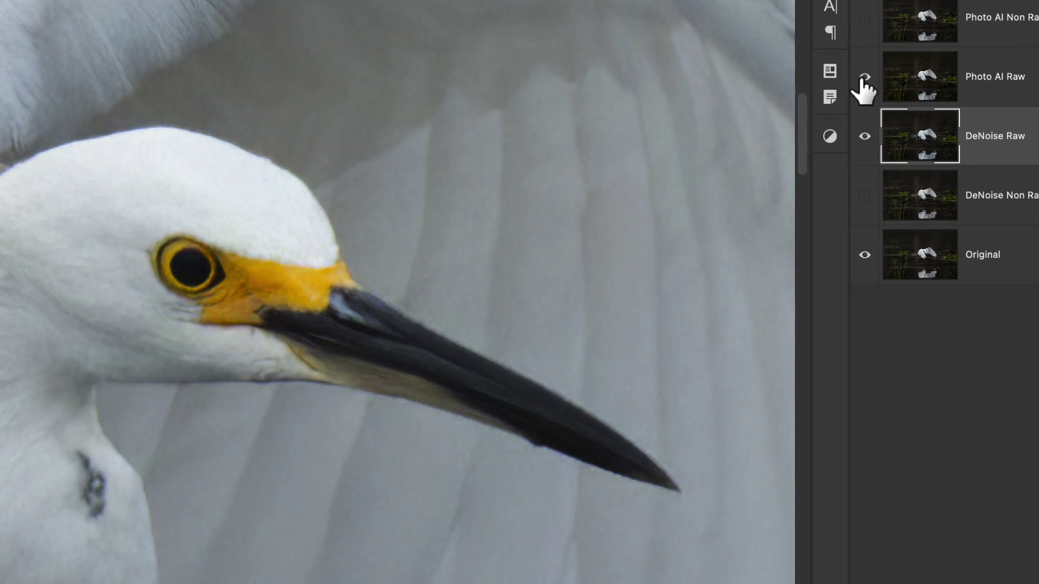
{"action": "left_click", "coordinate": [863, 78]}
{"action": "left_click", "coordinate": [863, 79]}
{"action": "left_click", "coordinate": [863, 80]}
{"action": "left_click", "coordinate": [864, 80]}
{"action": "left_click", "coordinate": [865, 80]}
{"action": "left_click", "coordinate": [863, 80]}
{"action": "left_click", "coordinate": [864, 80]}
{"action": "left_click", "coordinate": [864, 80]}
{"action": "left_click", "coordinate": [865, 80]}
{"action": "left_click", "coordinate": [868, 80]}
{"action": "left_click", "coordinate": [870, 77]}
{"action": "left_click", "coordinate": [864, 76]}
{"action": "left_click", "coordinate": [864, 77]}
{"action": "left_click", "coordinate": [865, 77]}
{"action": "left_click", "coordinate": [864, 77]}
{"action": "left_click", "coordinate": [864, 77]}
Hide DeNoise Raw, then select and show the DeNoise Non Raw layer.
{"action": "left_click", "coordinate": [865, 136]}
{"action": "left_click", "coordinate": [909, 209]}
{"action": "left_click", "coordinate": [864, 195]}
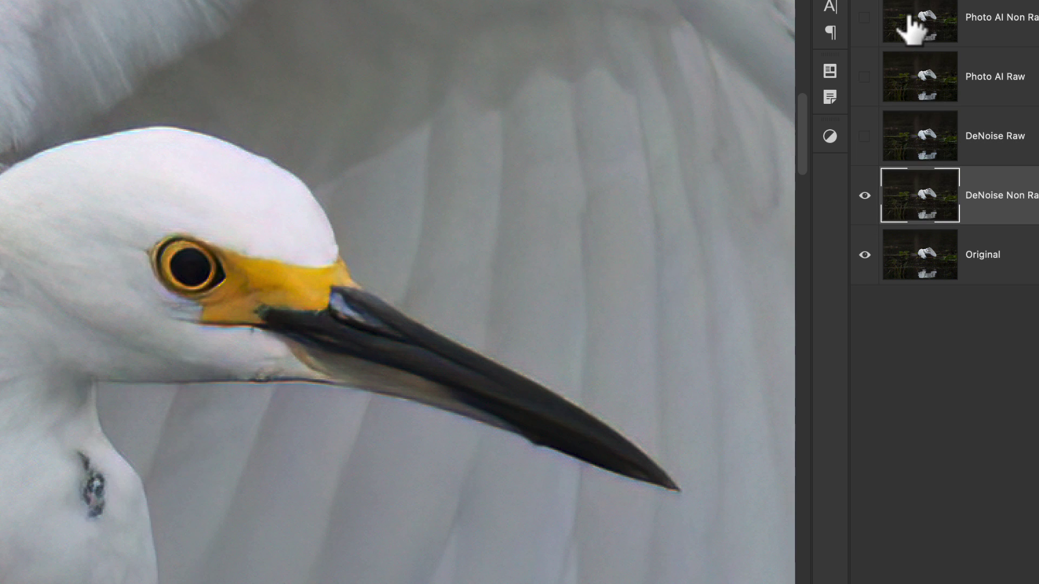
Select Photo AI Non Raw and compare it with DeNoise Non Raw around the egret's head by switching its visibility, leaving it shown.
{"action": "left_click", "coordinate": [893, 25]}
{"action": "left_click", "coordinate": [864, 17]}
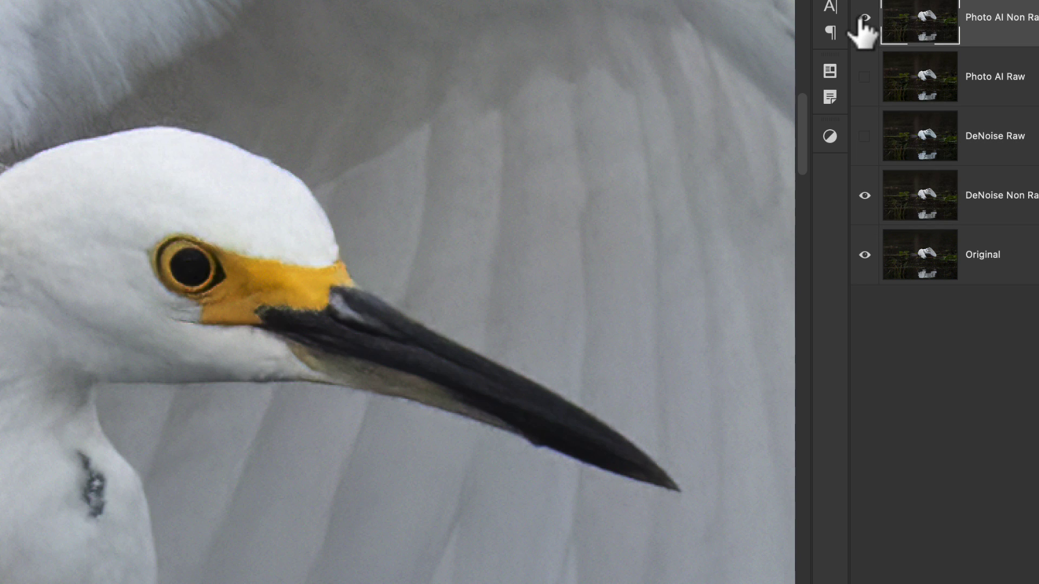
{"action": "left_click", "coordinate": [864, 18]}
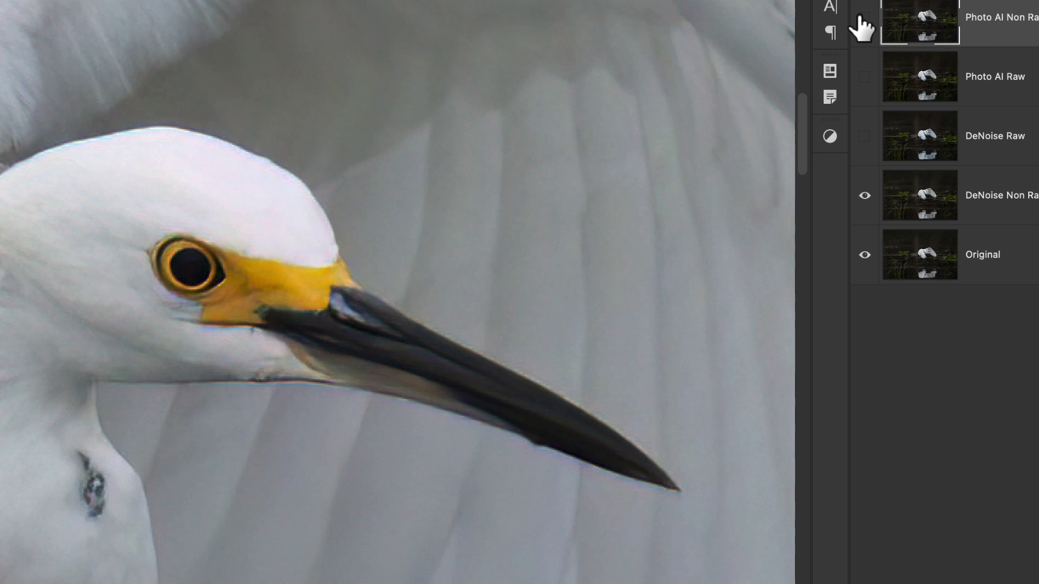
{"action": "left_click", "coordinate": [864, 17]}
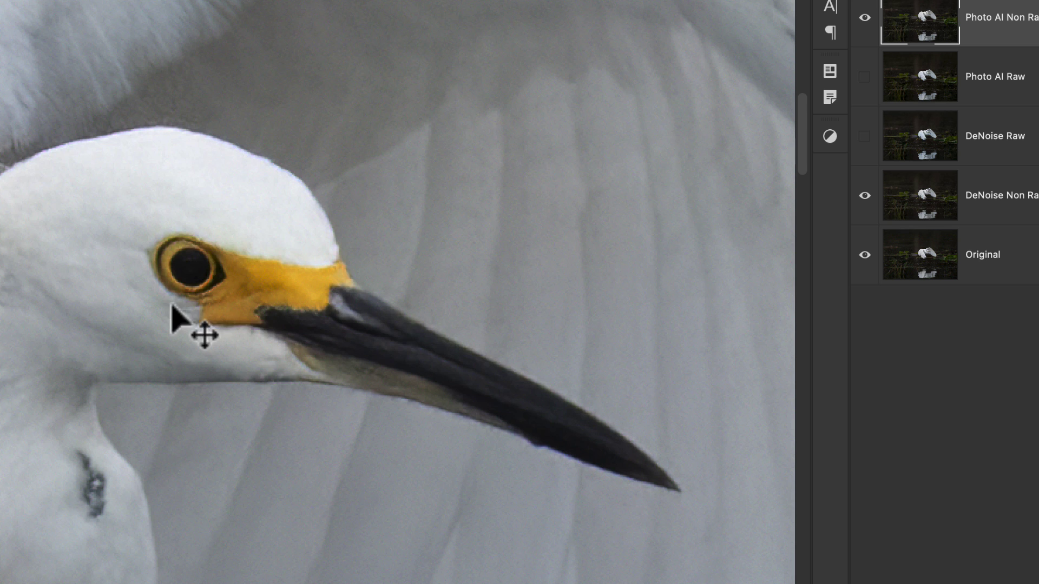
{"action": "left_click", "coordinate": [864, 17]}
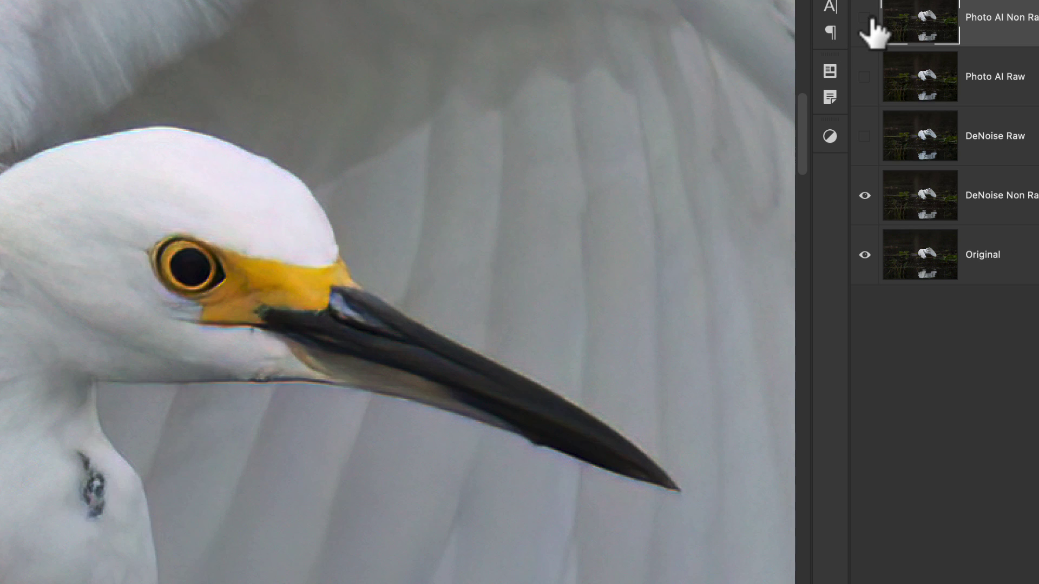
{"action": "left_click", "coordinate": [864, 18]}
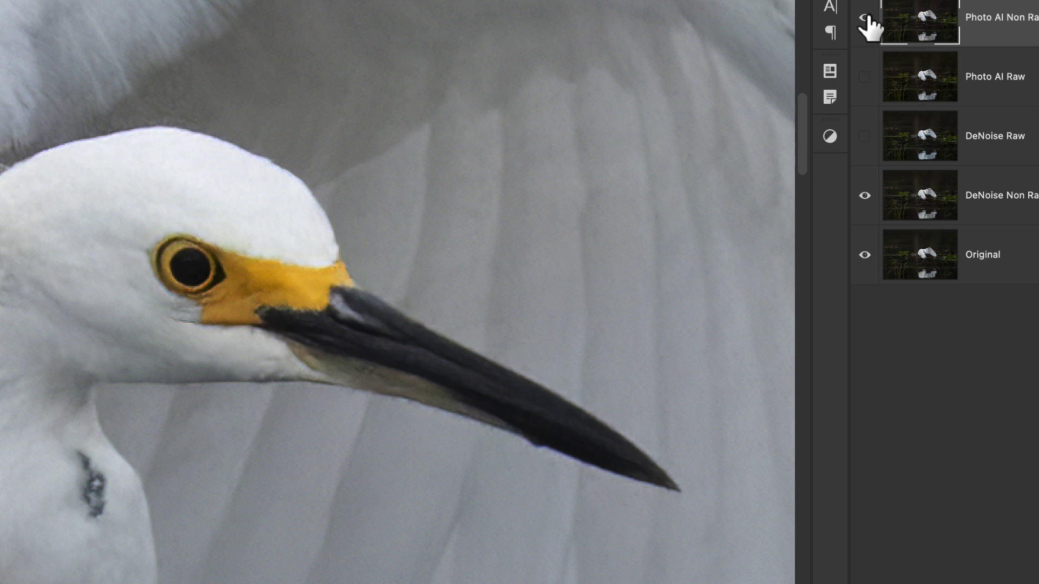
{"action": "left_click", "coordinate": [866, 18]}
{"action": "left_click", "coordinate": [865, 19]}
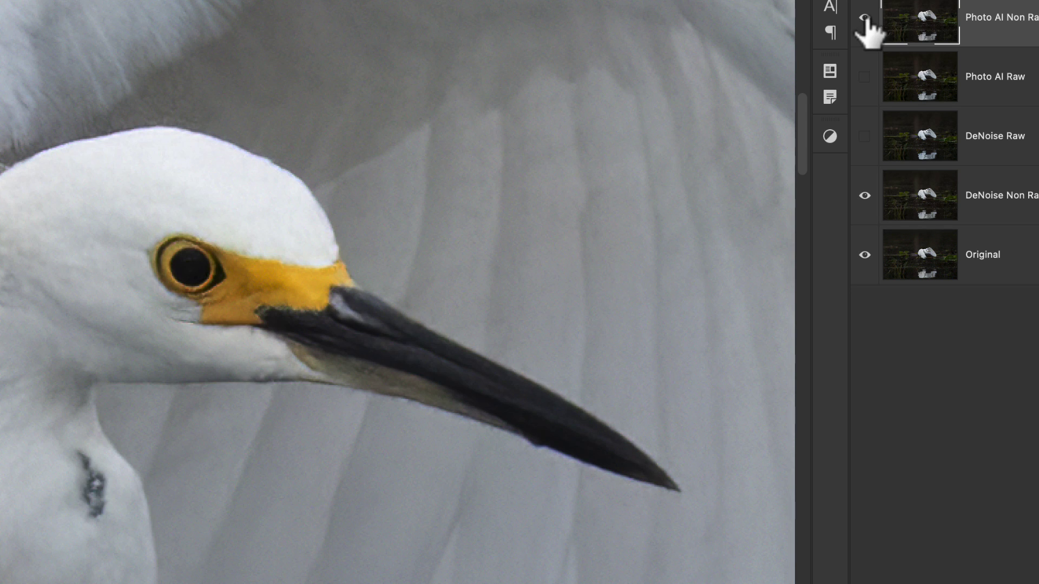
{"action": "left_click", "coordinate": [865, 19]}
{"action": "left_click", "coordinate": [865, 18]}
{"action": "left_click", "coordinate": [865, 18]}
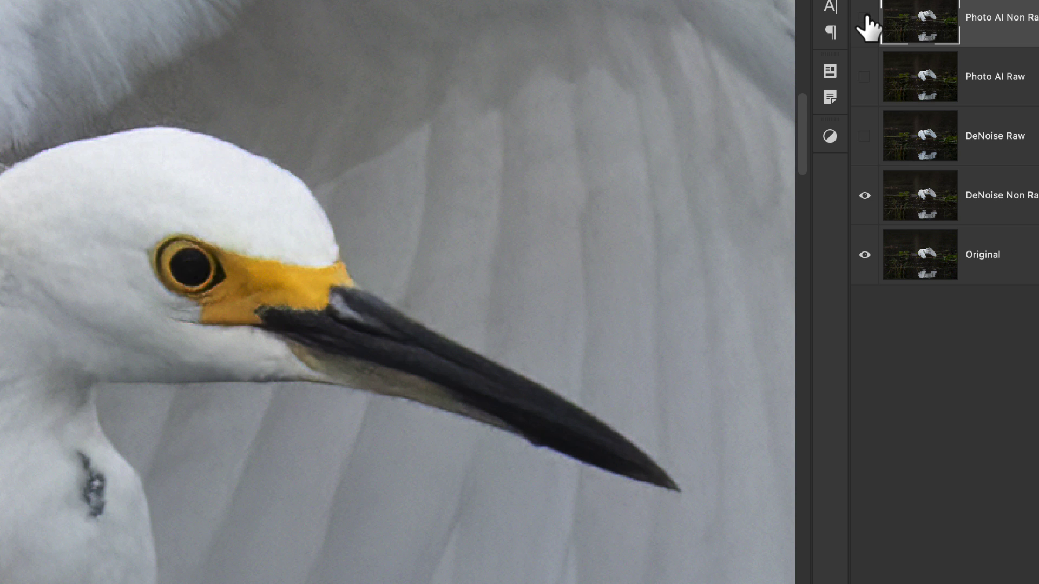
{"action": "left_click", "coordinate": [865, 18]}
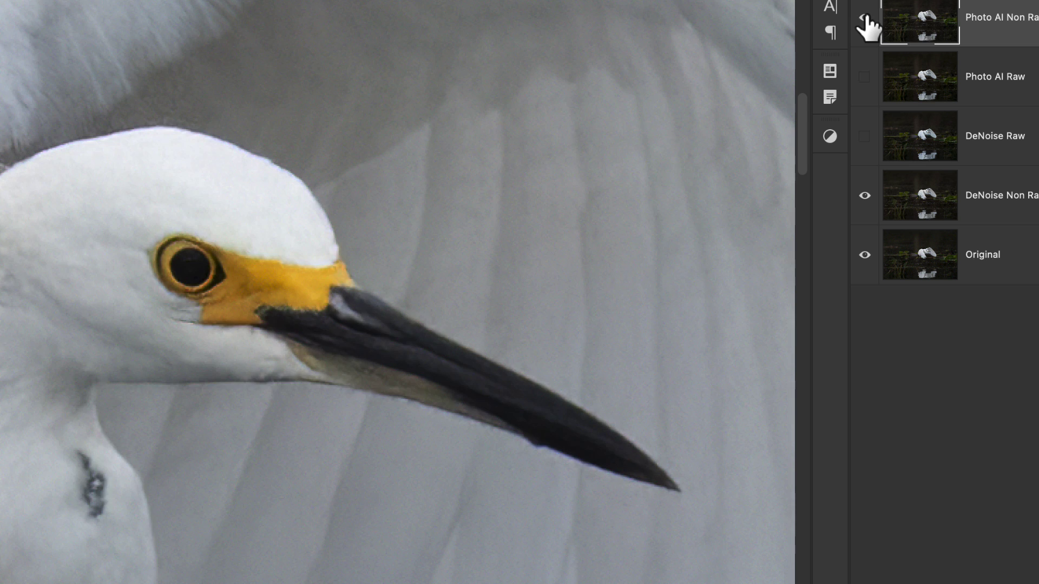